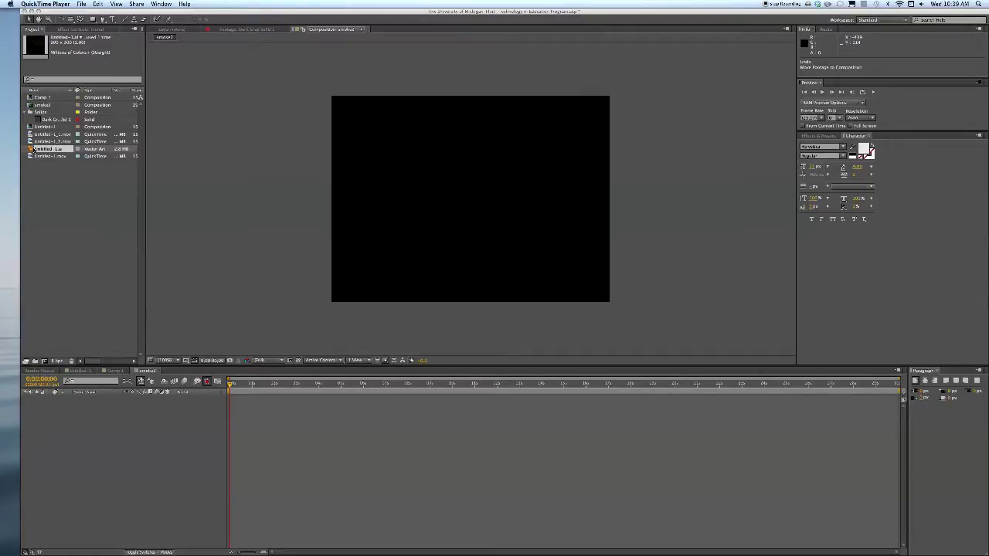
- Add the Untitled-1.ai smoke artwork to the empty smoke2 composition, placed slightly above the centre of the frame, and leave nothing selected
click(33, 149)
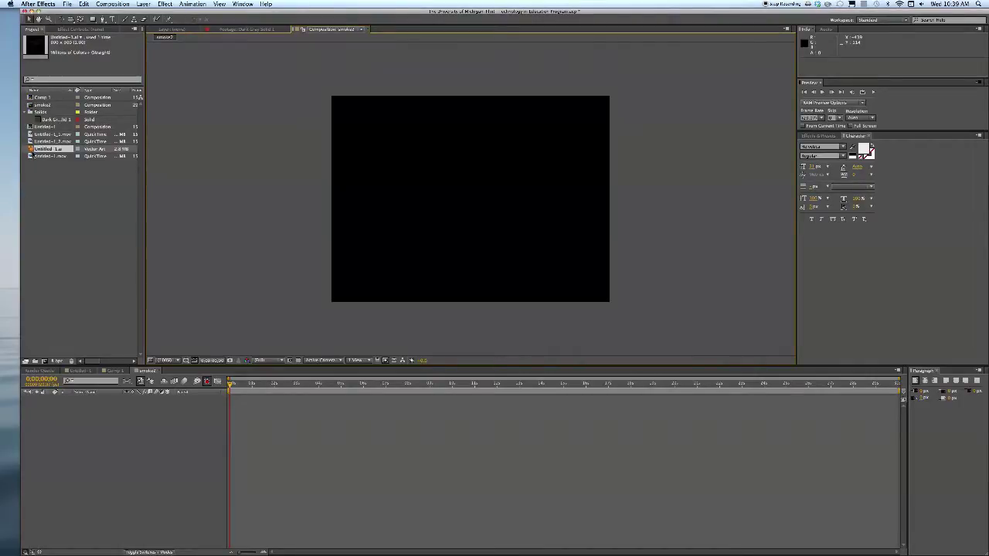
drag(34, 153, 475, 184)
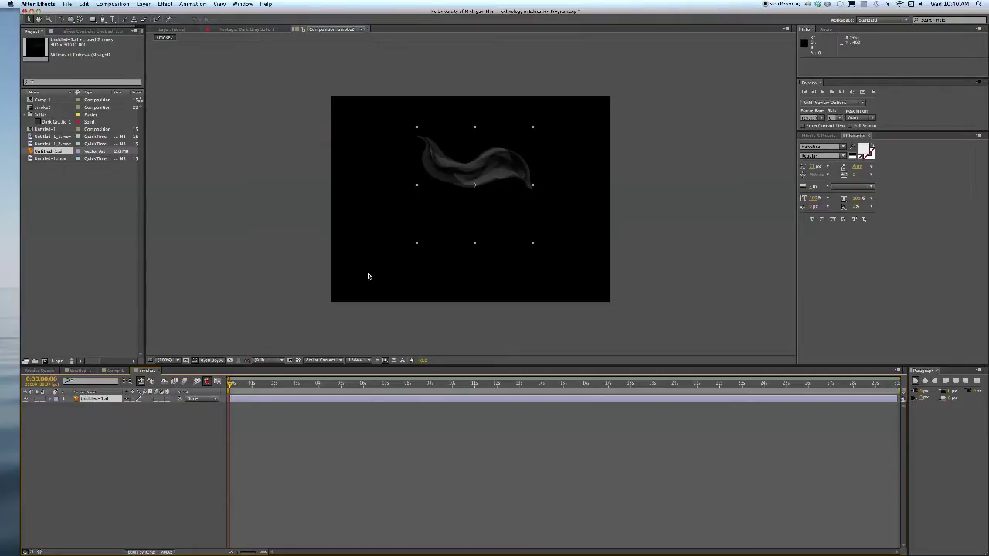
click(90, 437)
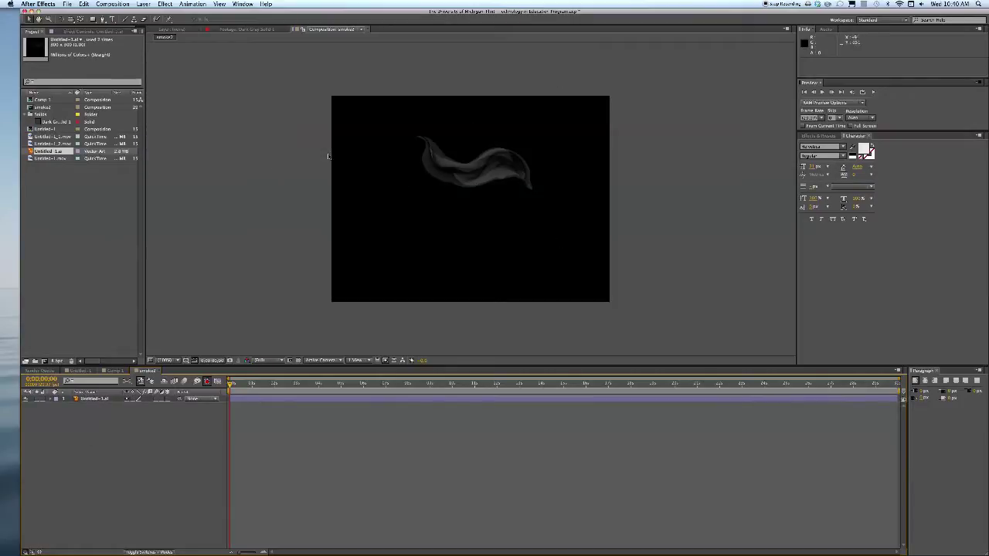
- Draw a white rectangle covering the whole composition and reorder its shape layer beneath the Untitled-1.ai layer as a background
click(92, 20)
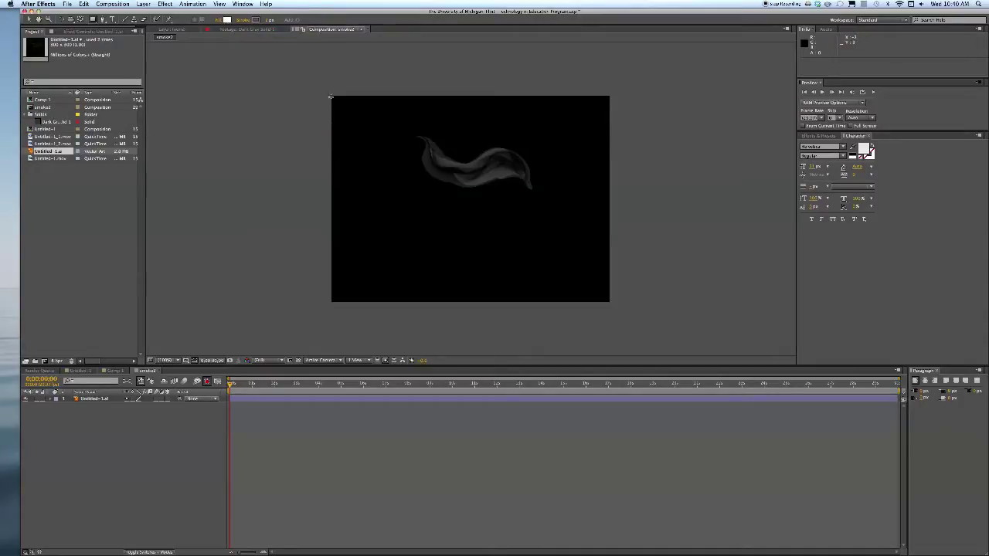
drag(332, 96, 610, 302)
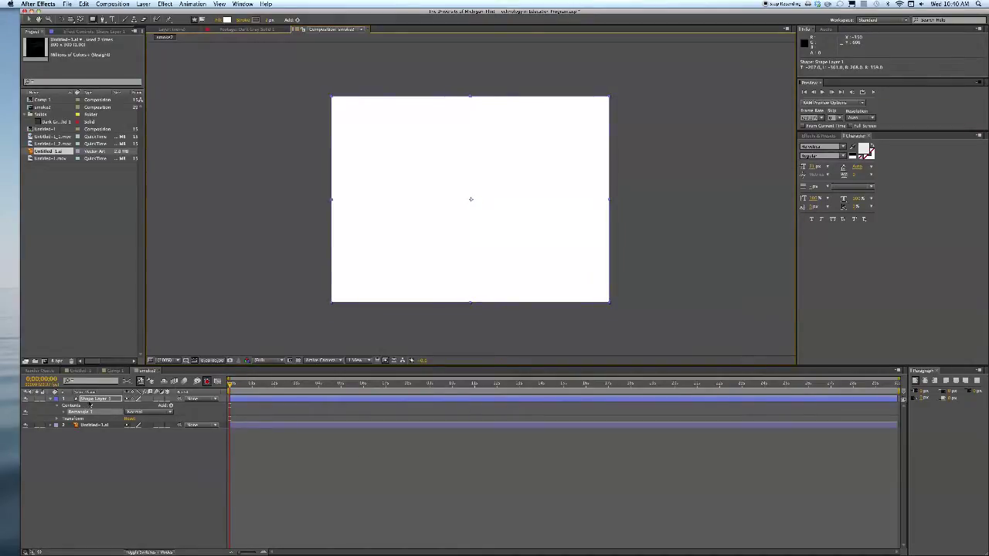
key(Return)
drag(91, 401, 93, 428)
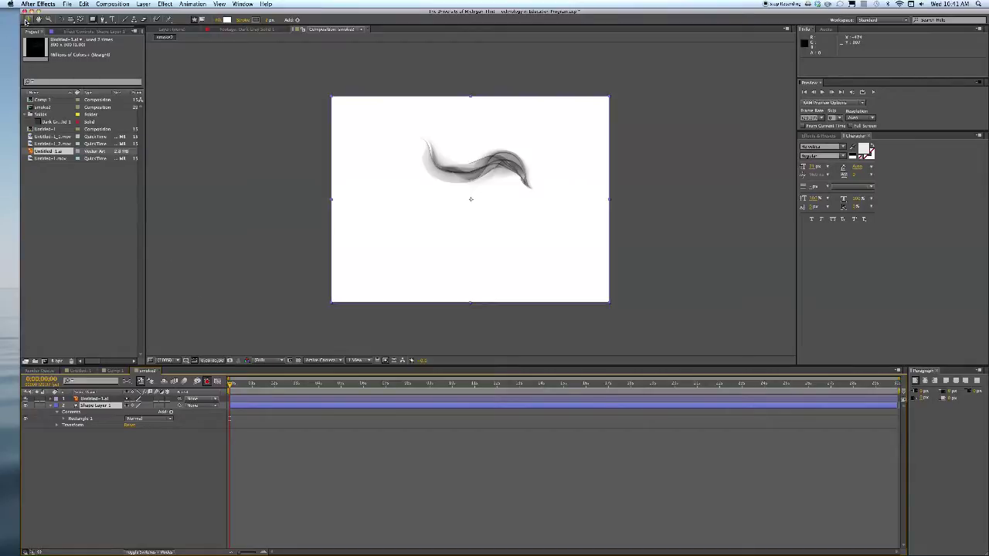
- Move the smoke artwork down and toward the left of the frame, and stretch it slightly wider and taller
click(30, 22)
click(352, 170)
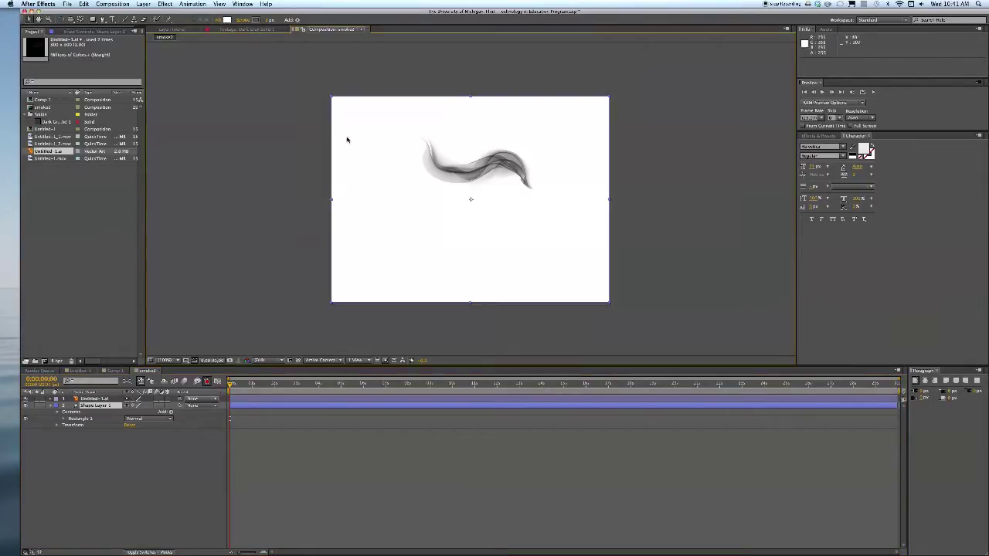
click(110, 398)
drag(465, 177, 413, 210)
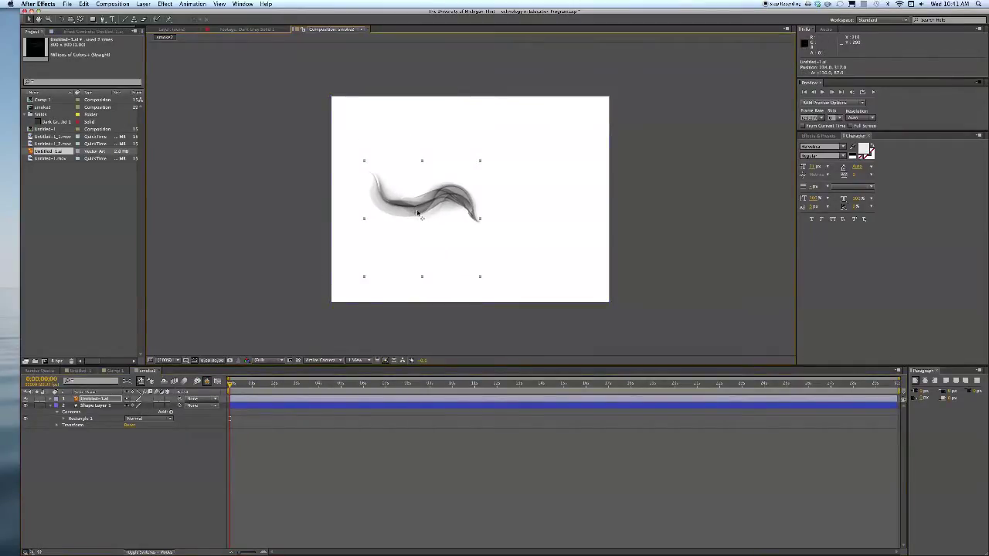
drag(480, 218, 488, 218)
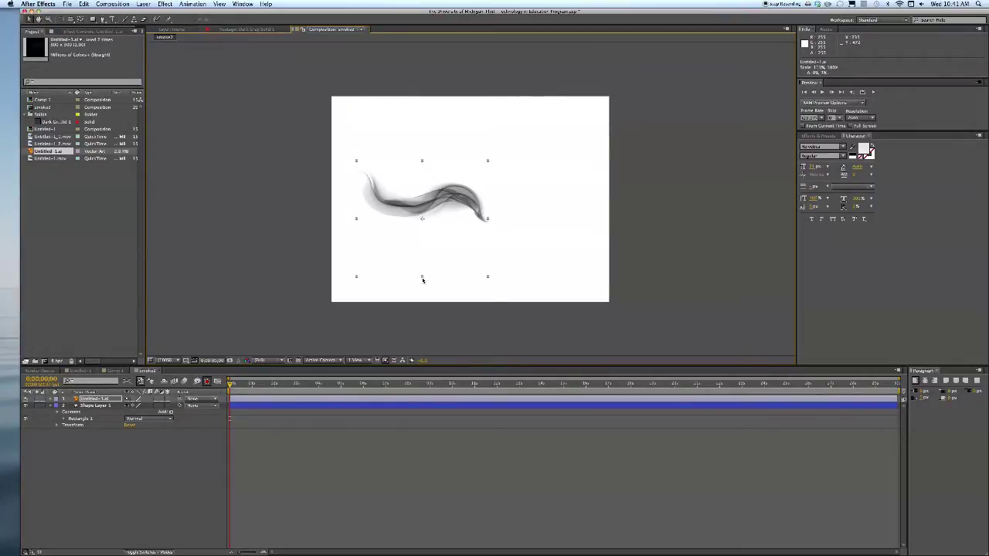
drag(422, 277, 422, 286)
click(306, 253)
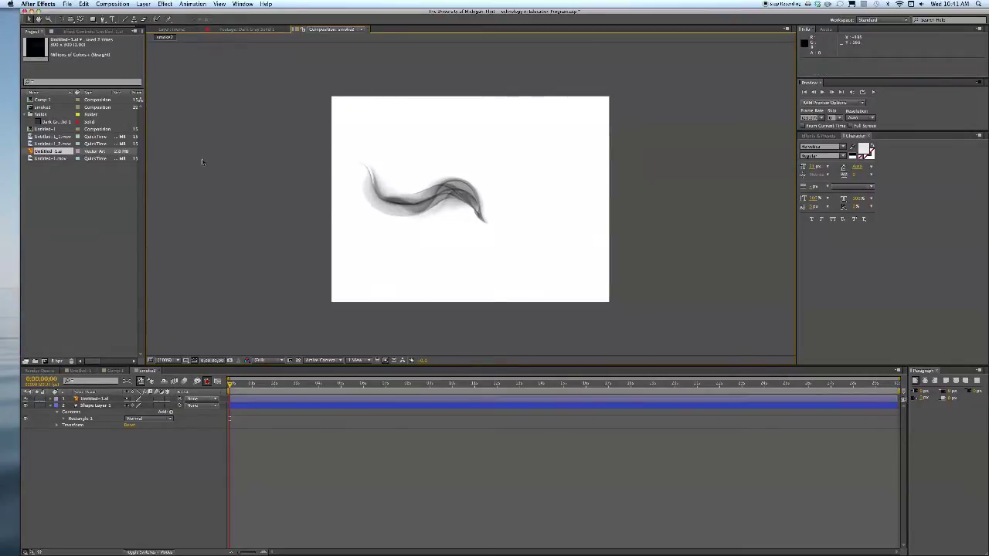
- Draw a closed seven-point Pen mask on the Untitled-1.ai layer, just left of the smoke and extending past the frame edge
click(95, 400)
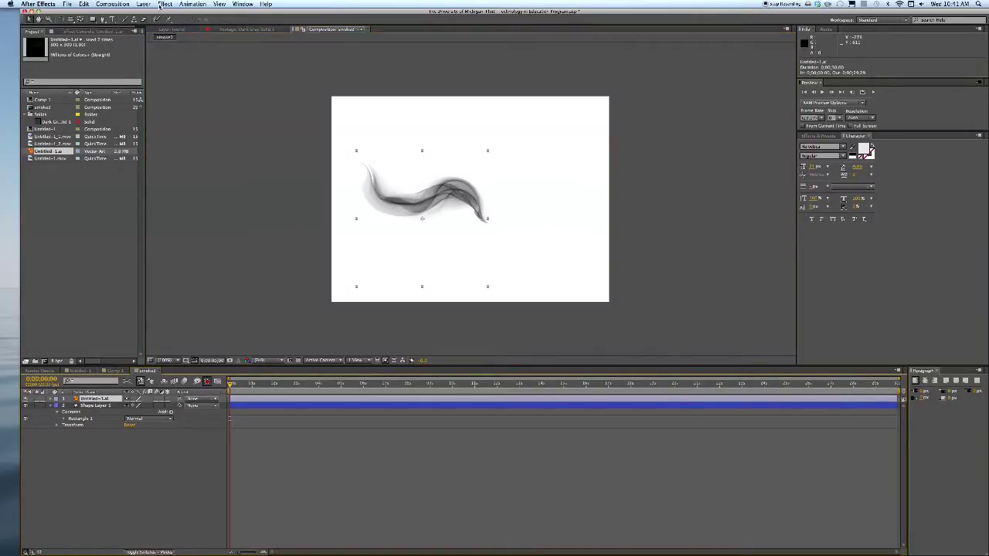
click(94, 20)
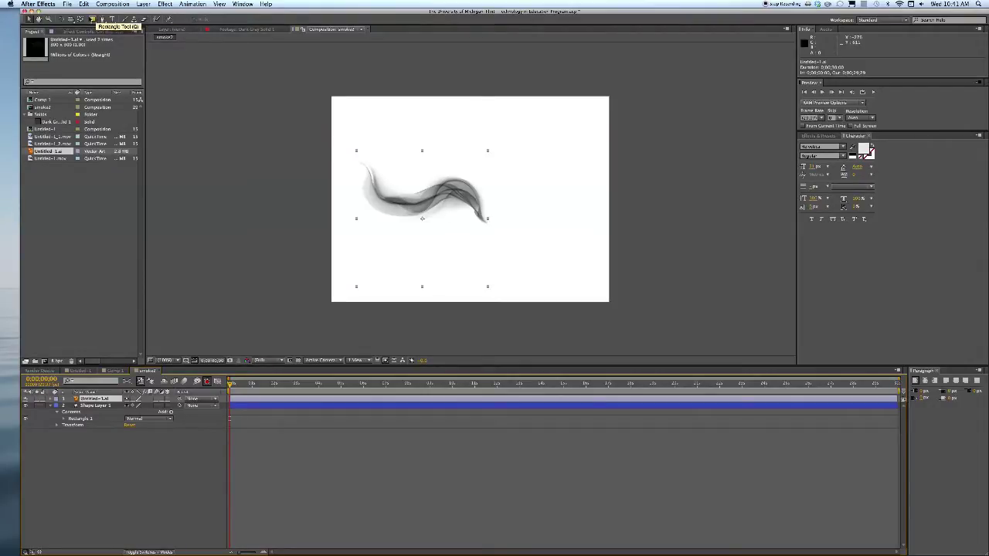
click(103, 19)
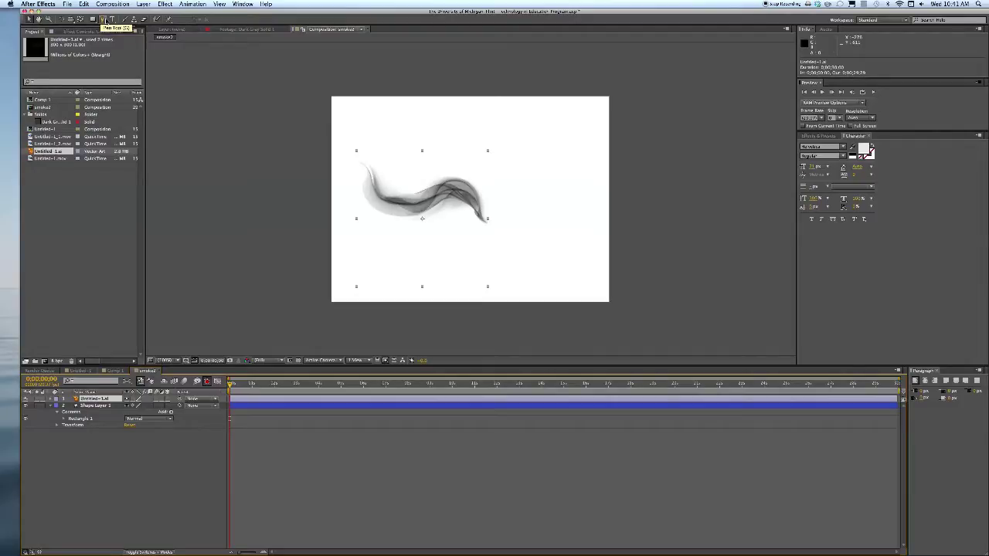
click(102, 19)
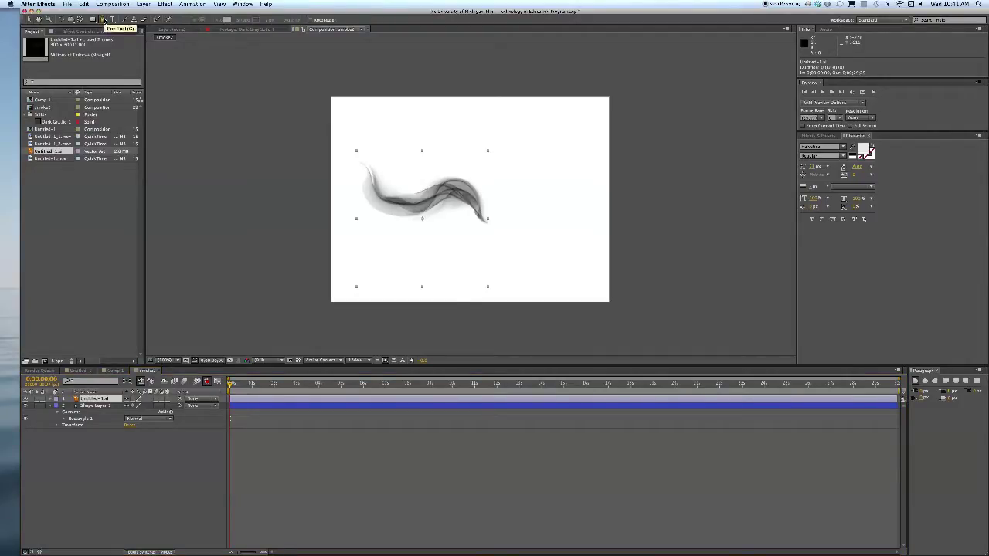
click(350, 121)
click(352, 131)
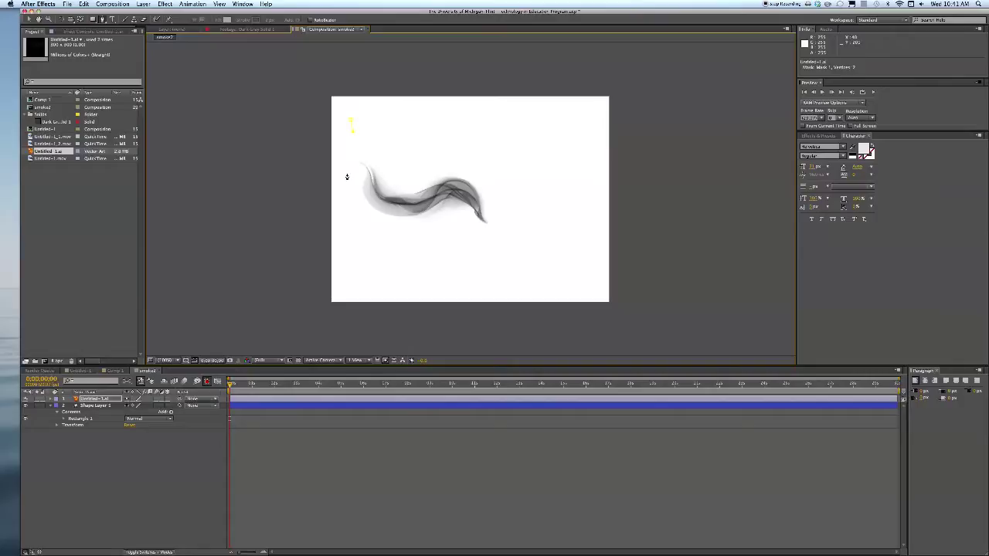
click(347, 177)
click(337, 199)
click(297, 161)
click(316, 128)
click(351, 121)
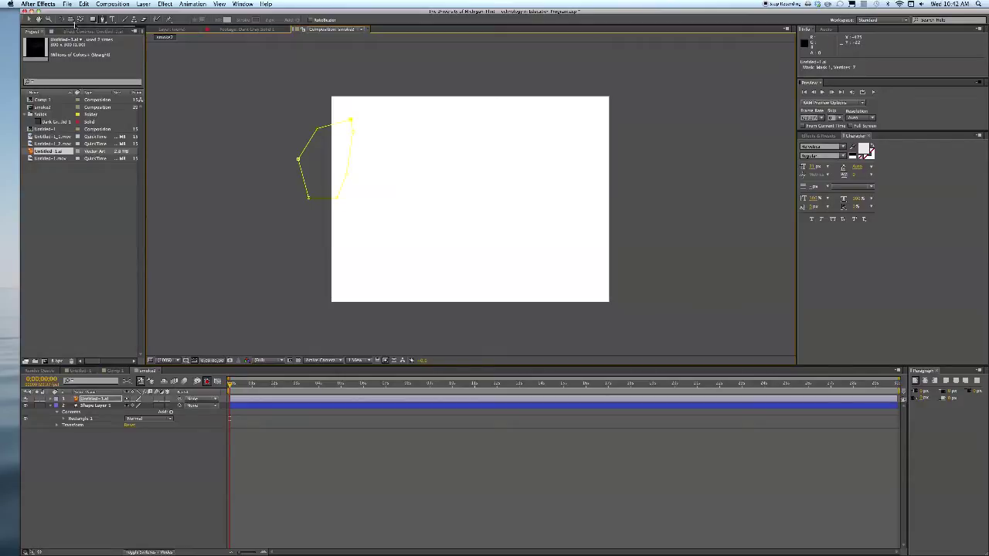
- Return to the Selection tool and expand the Untitled-1.ai layer's Mask 1 to show its Mask Path and other properties
click(28, 19)
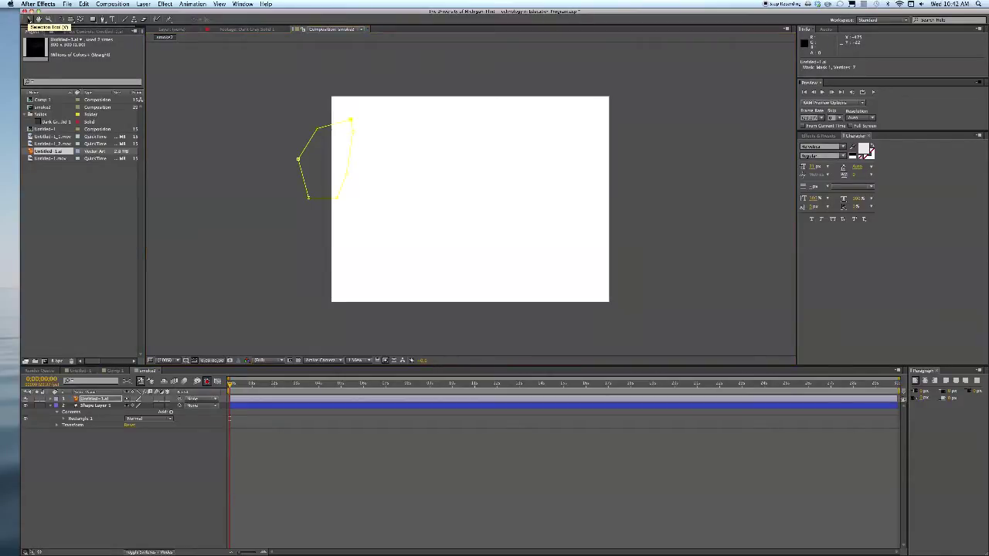
click(346, 177)
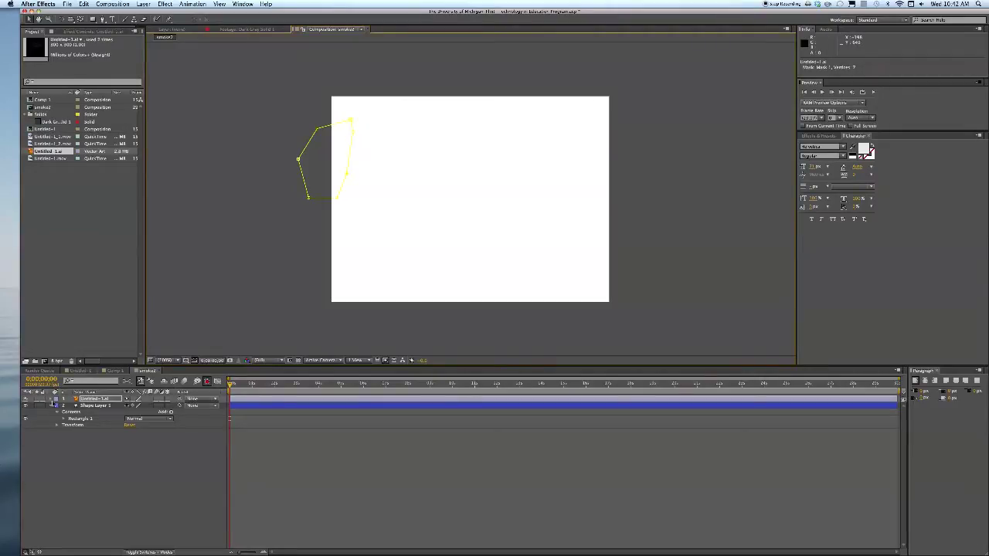
click(56, 399)
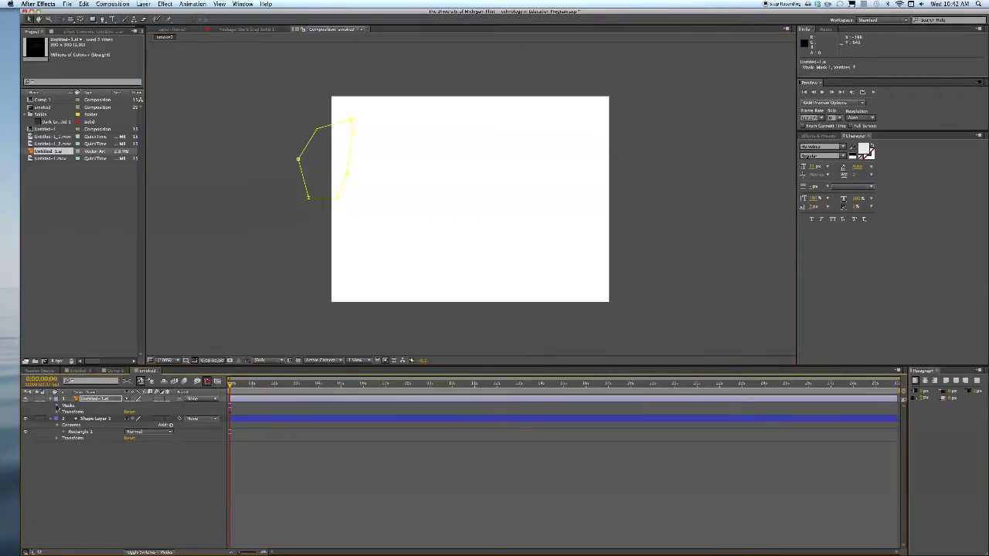
click(56, 405)
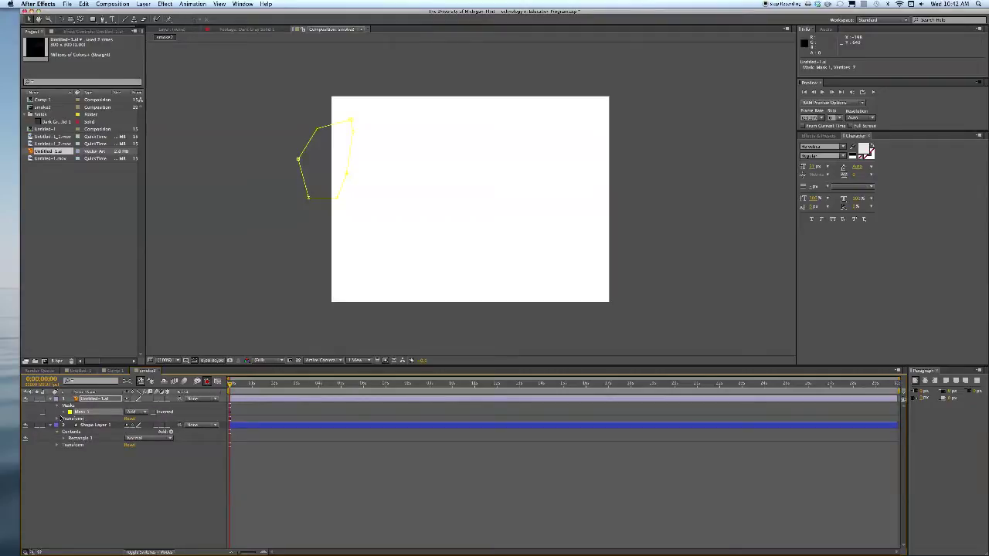
click(64, 412)
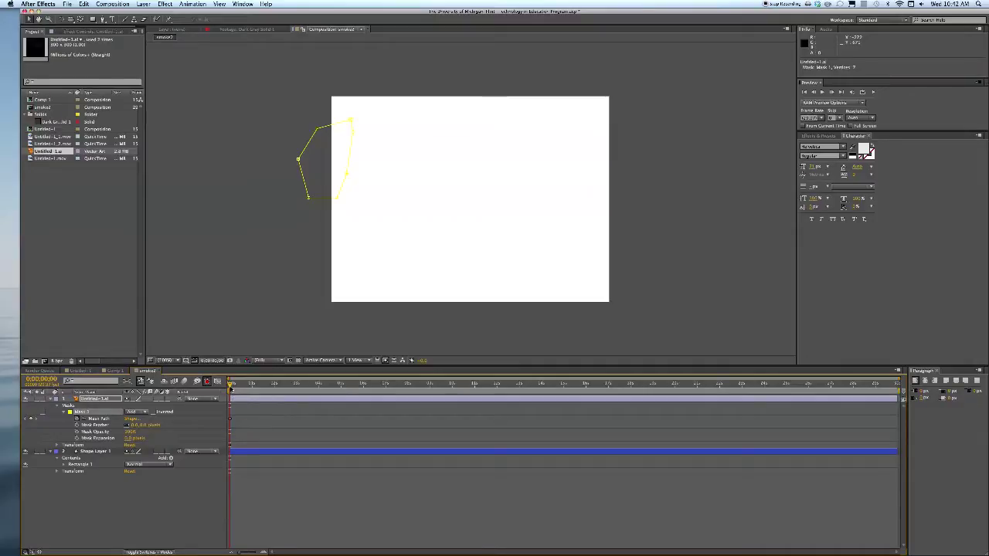
- Keyframe the mask path at 2;00, 3;09 and 4;14, pulling its right-hand points across the smoke's left curve
drag(230, 384, 276, 386)
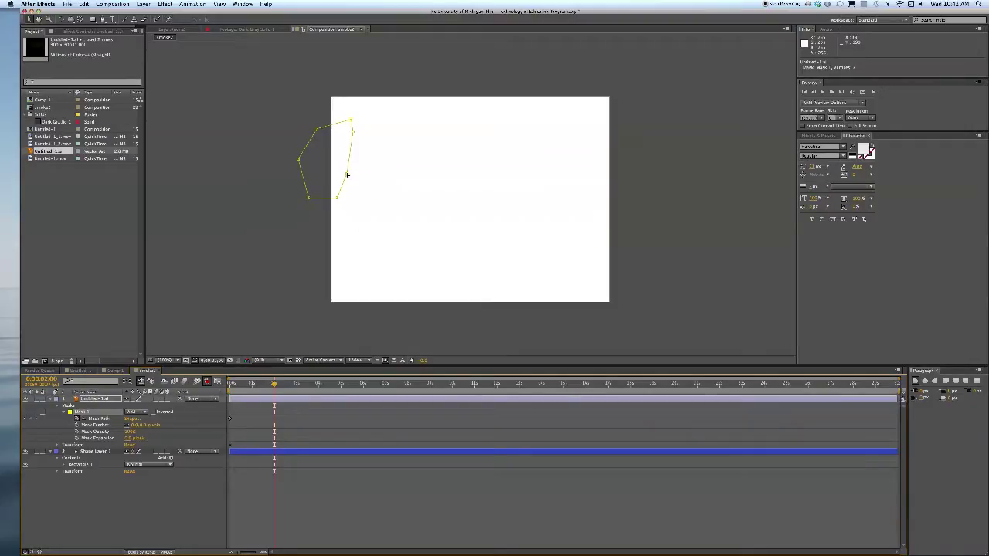
drag(348, 175, 380, 172)
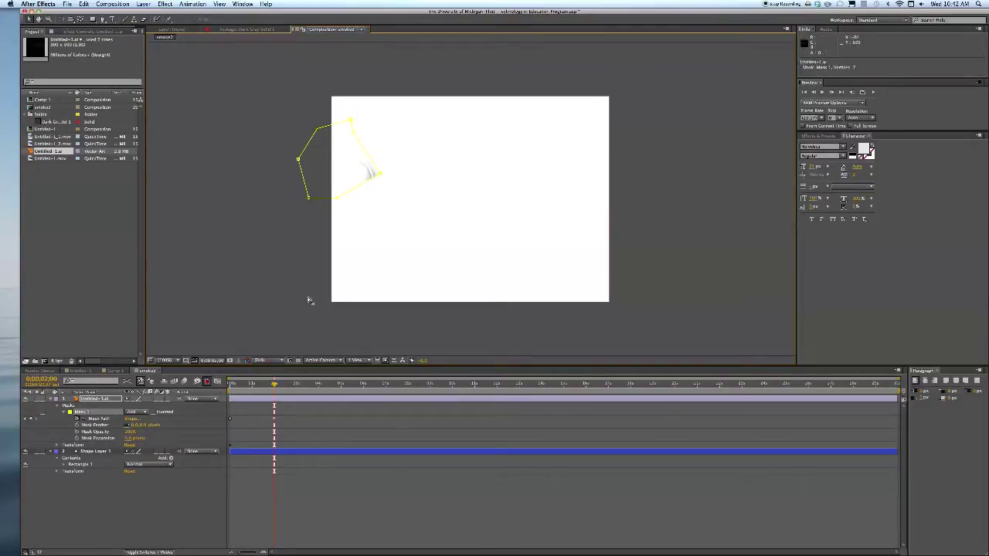
drag(275, 384, 303, 385)
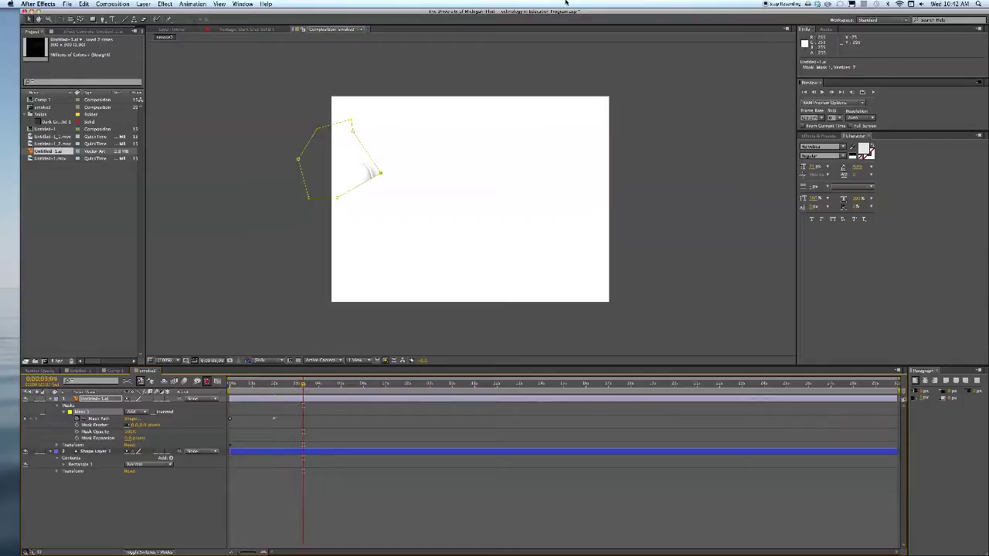
drag(381, 176, 410, 196)
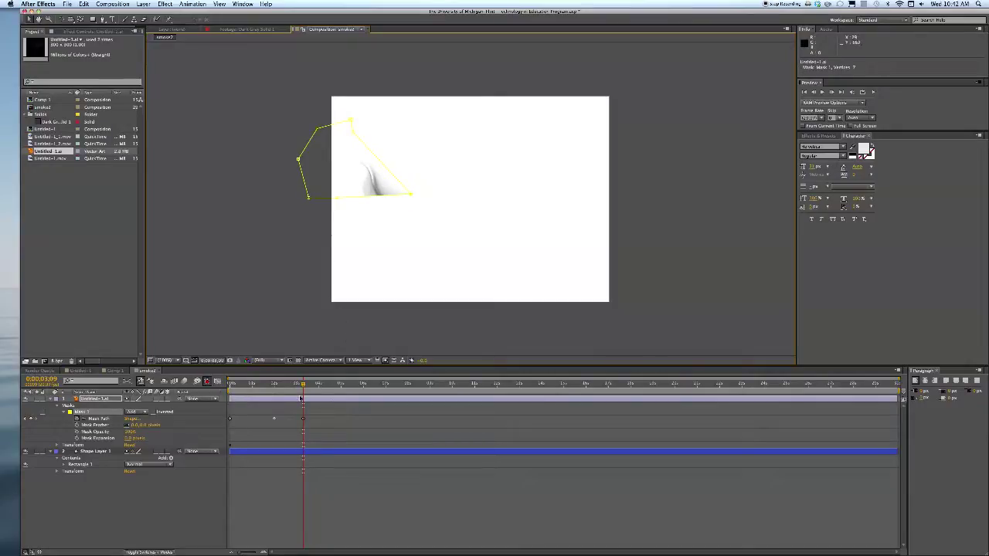
drag(304, 388, 330, 387)
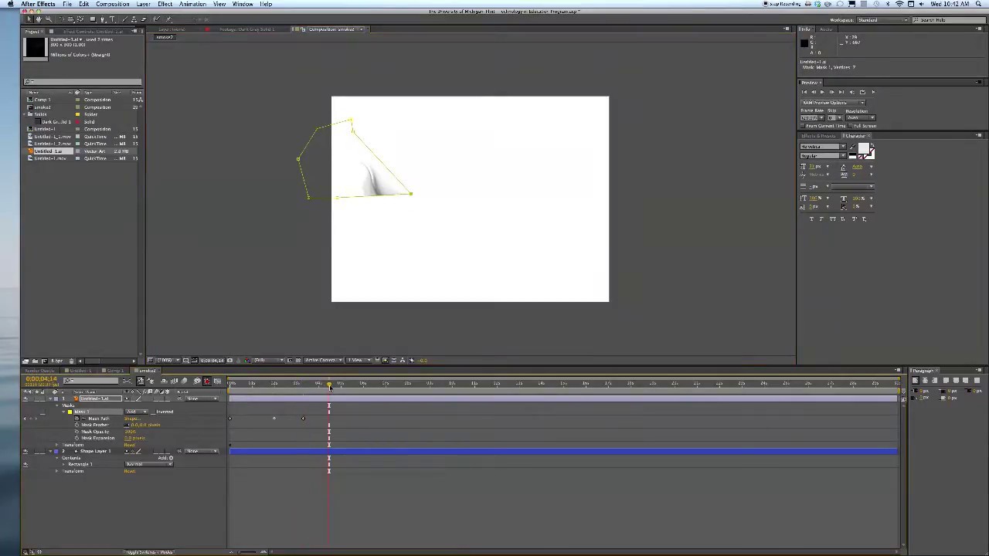
drag(336, 200, 406, 223)
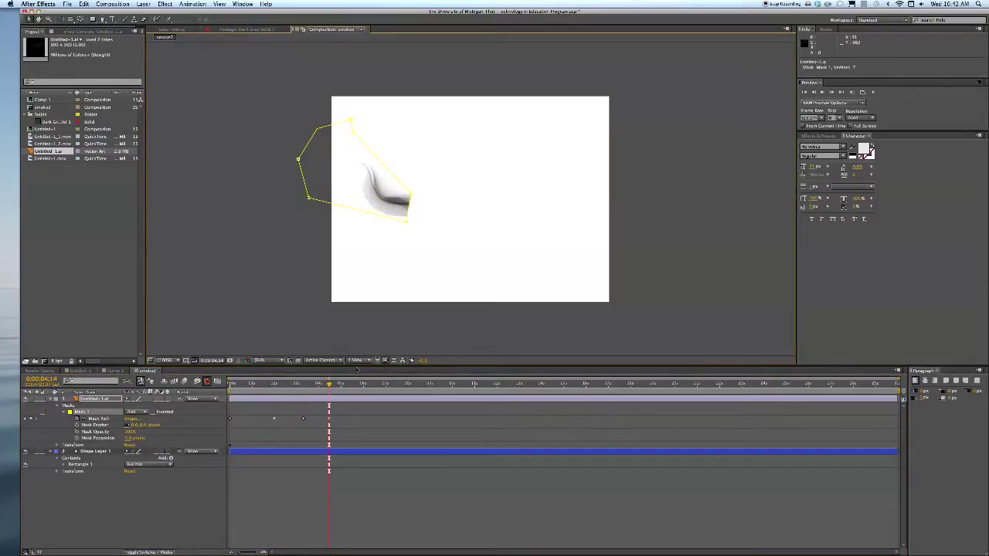
- Keyframe the mask path at 5;25 and 6;28, extending its upper then lower right point past the middle of the smoke
drag(333, 386, 361, 386)
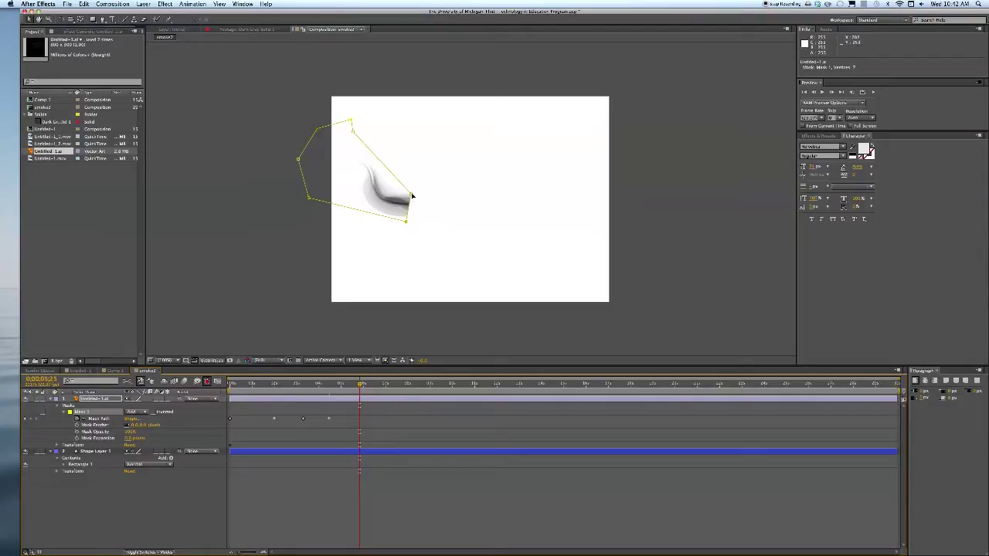
drag(410, 196, 412, 196)
drag(414, 195, 437, 179)
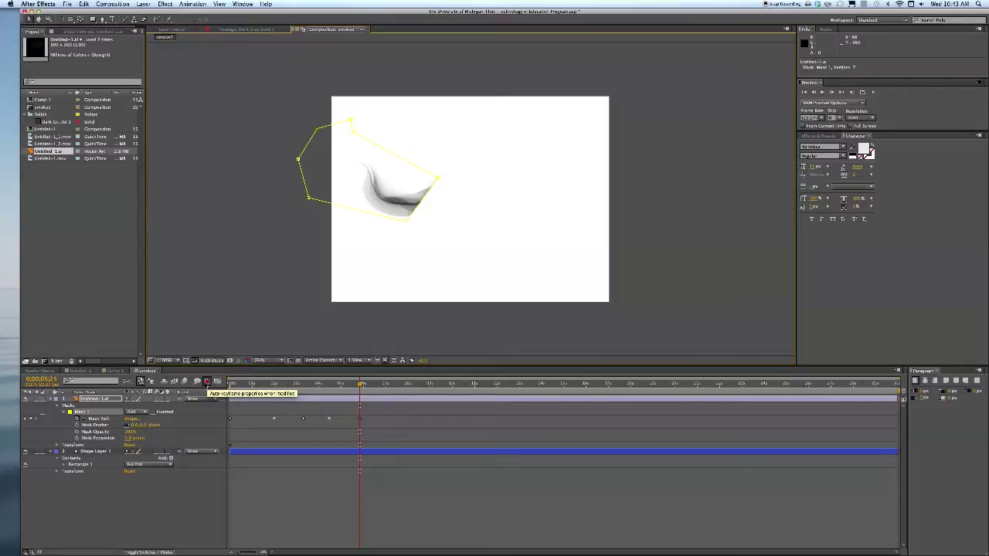
click(207, 382)
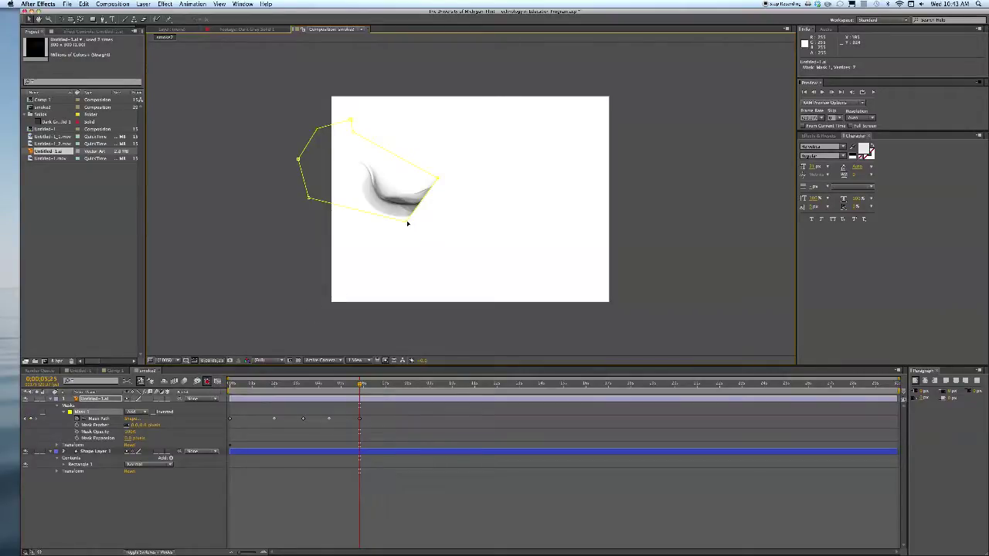
drag(361, 385, 384, 385)
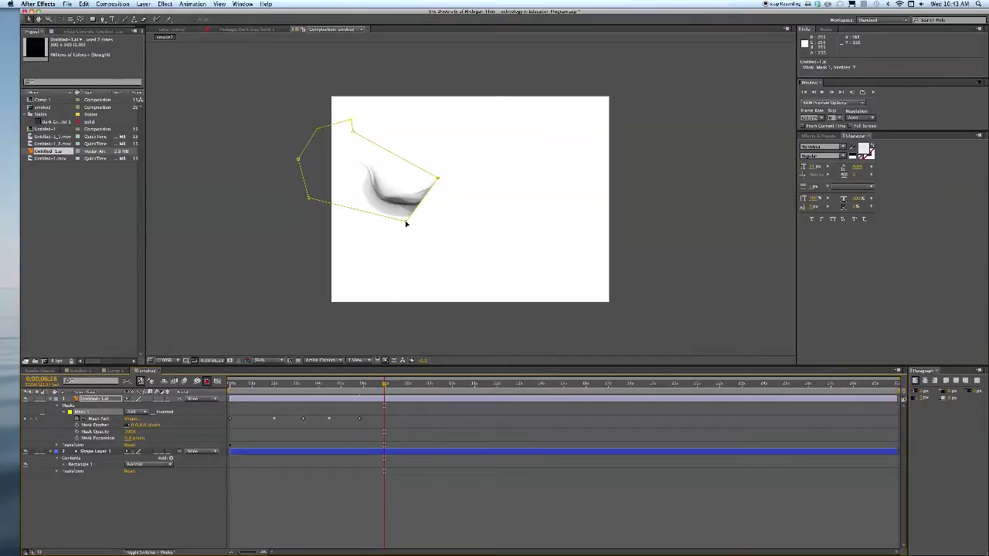
drag(405, 223, 465, 237)
- Keyframe the mask path at 8;28 and 10;26, extending its upper then lower right point until the whole smoke strand is uncovered
click(387, 389)
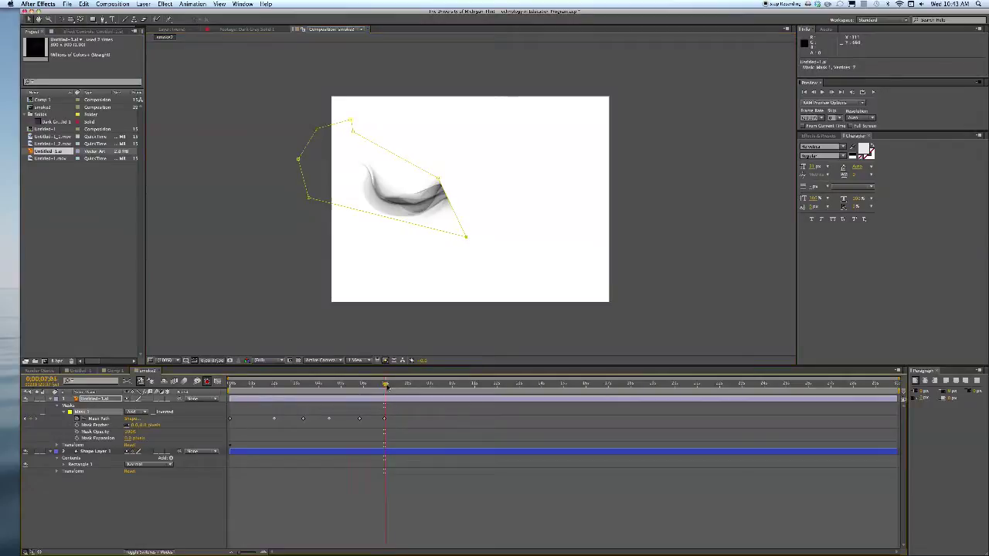
drag(387, 389, 429, 389)
drag(437, 180, 483, 175)
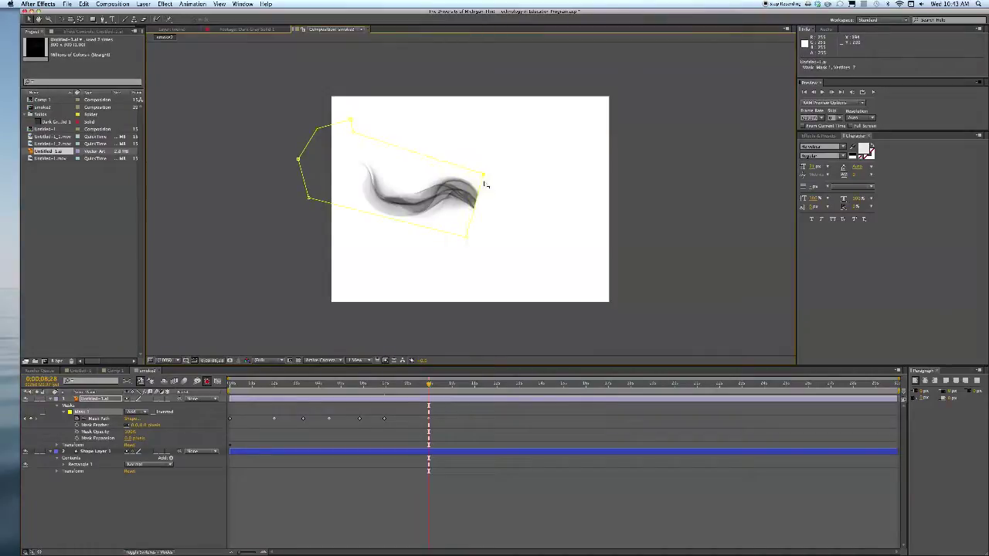
drag(427, 386, 472, 385)
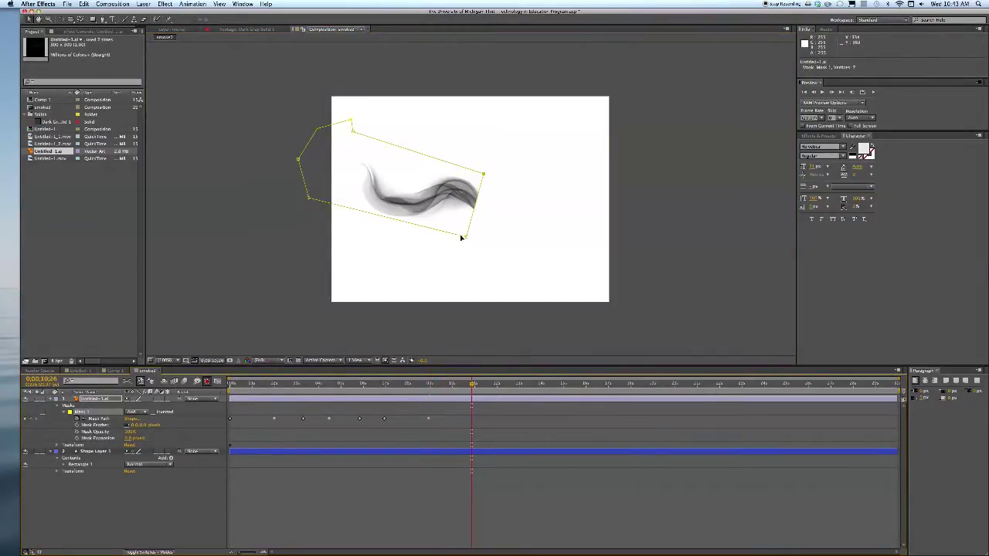
drag(463, 238, 483, 239)
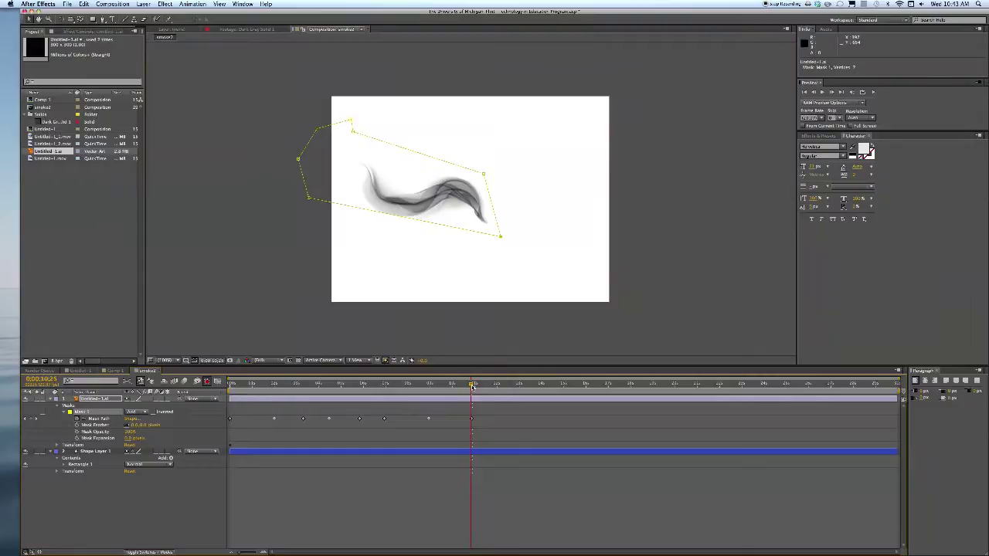
- Deselect the smoke layer and play the masked reveal from the first frame
drag(473, 385, 471, 410)
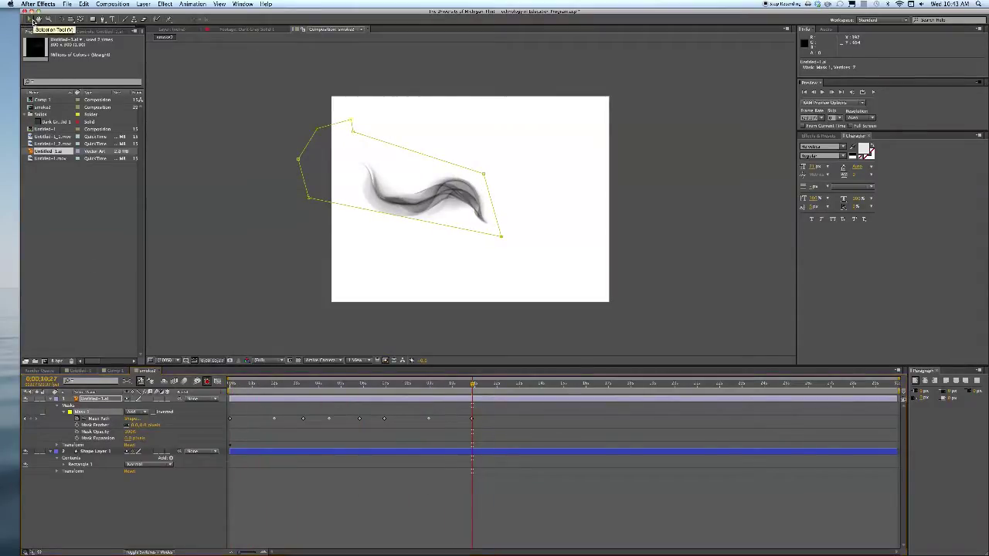
click(38, 520)
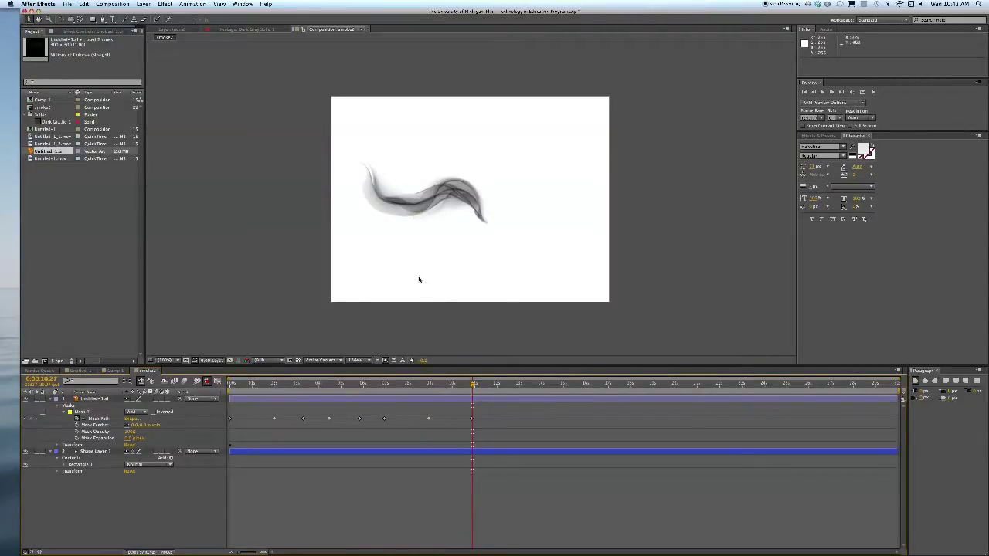
click(800, 92)
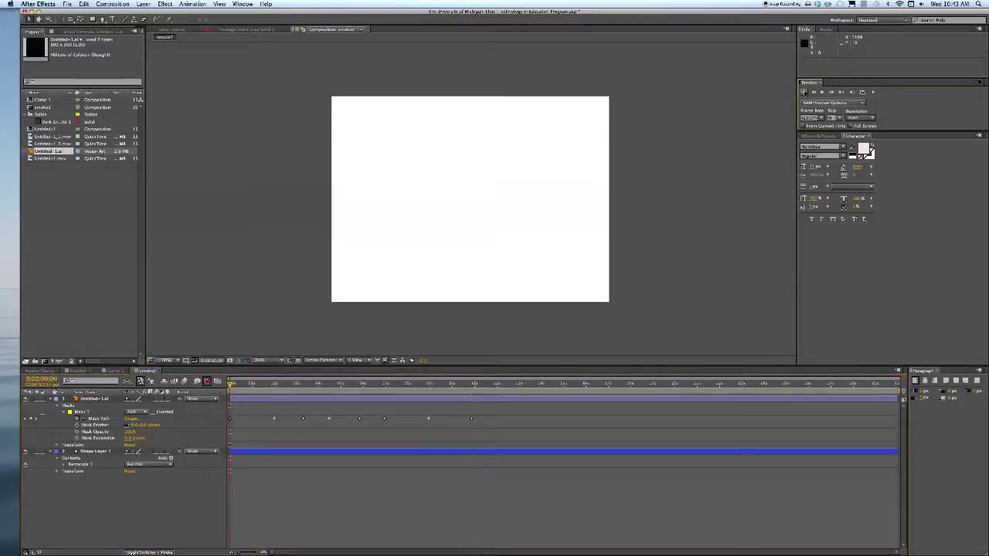
click(821, 94)
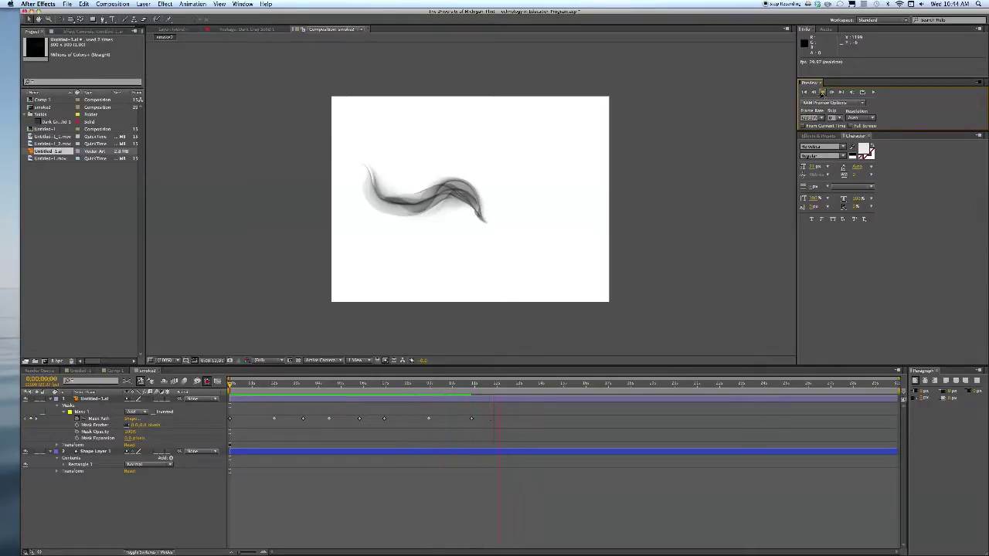
click(472, 268)
- Keyframe Mask 1's feather at the start of the timeline, increase it to soften the mask edge, and play the result
drag(518, 385, 187, 422)
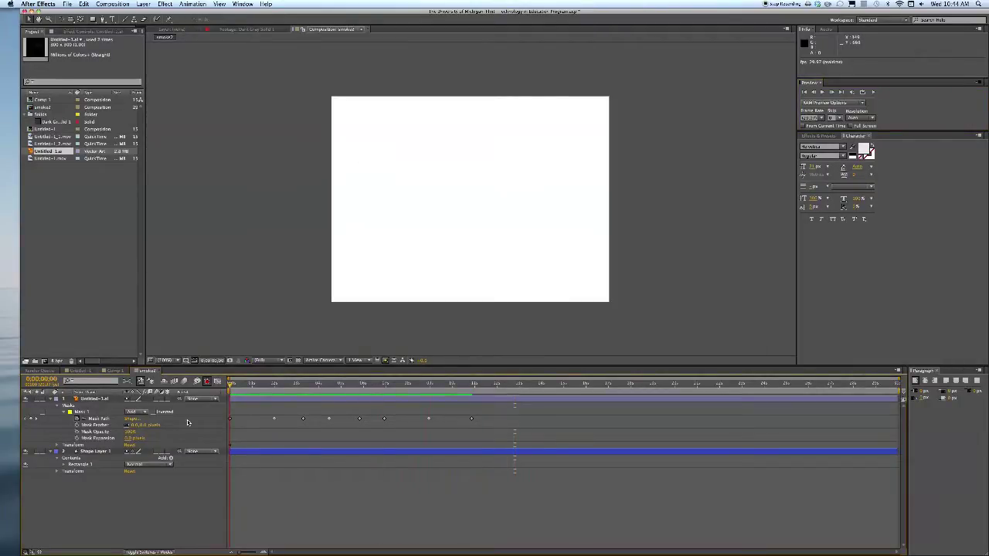
click(76, 425)
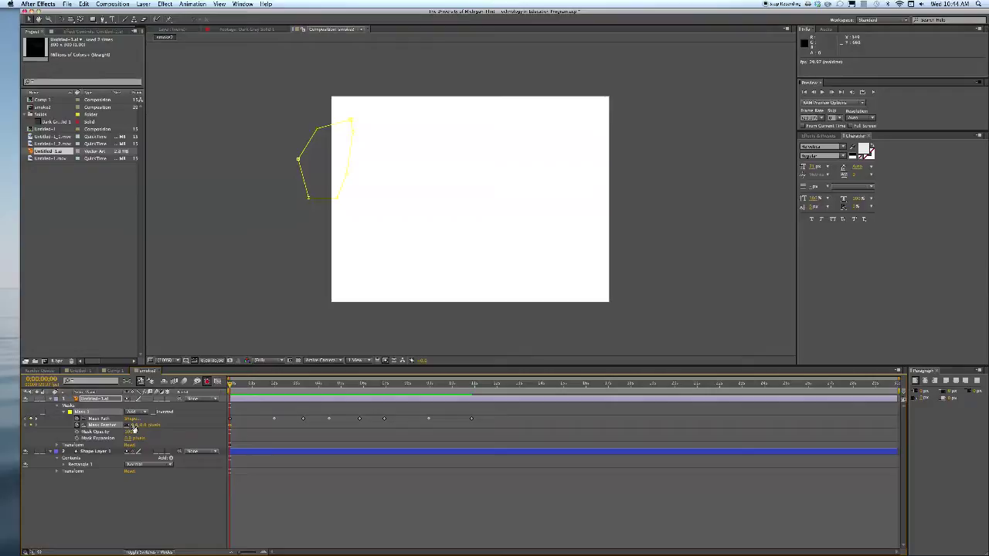
drag(133, 430, 161, 430)
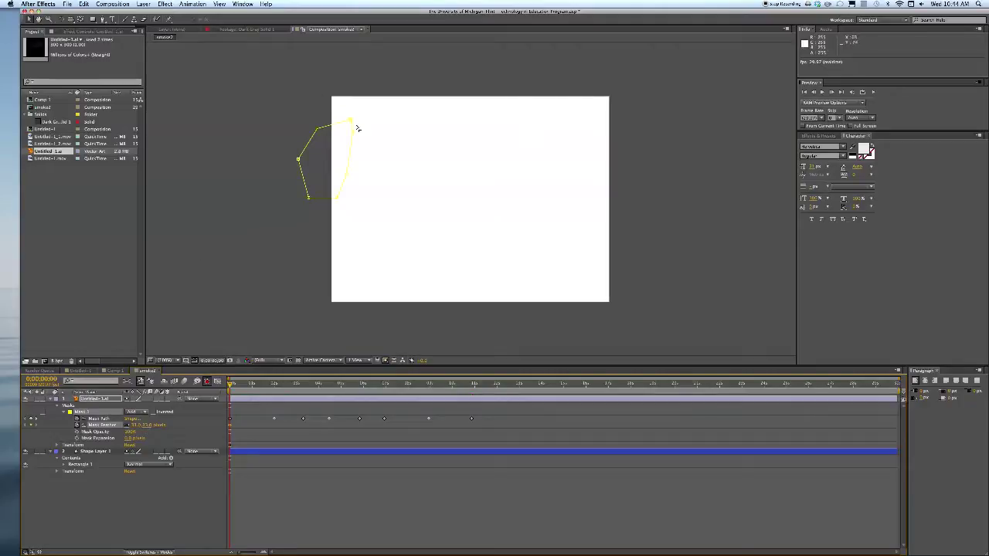
key(space)
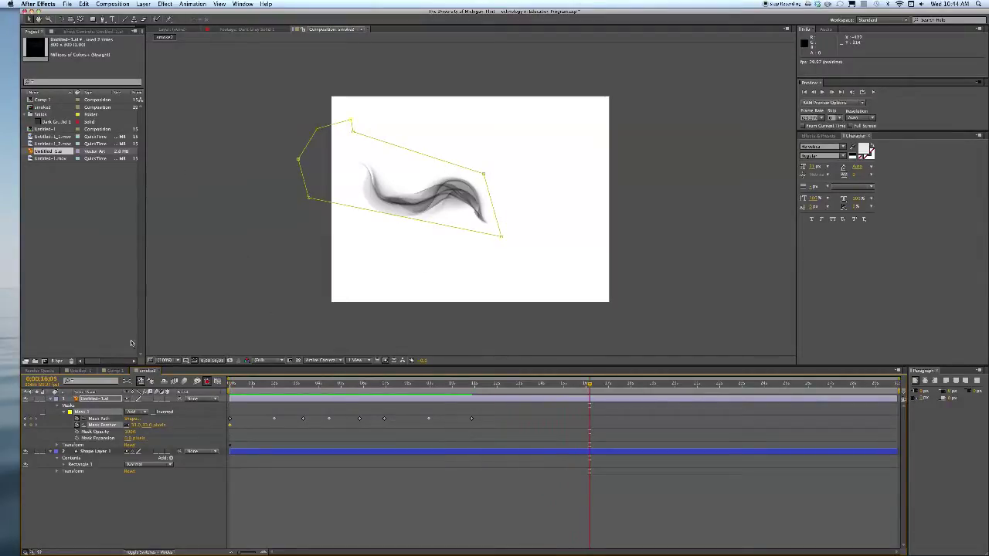
click(96, 517)
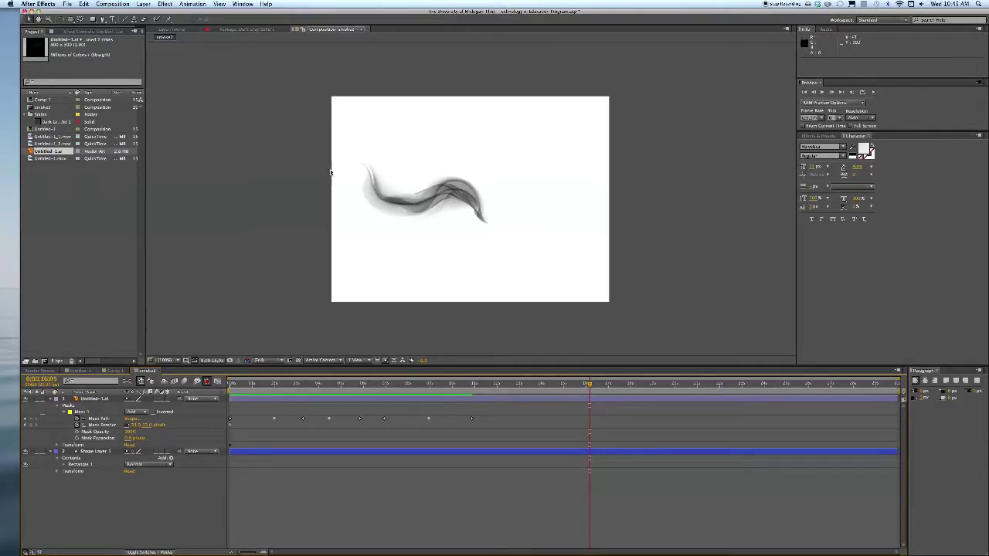
- Add the smoke2 composition to the render queue and collapse the three finished Untitled-1 render items
click(101, 4)
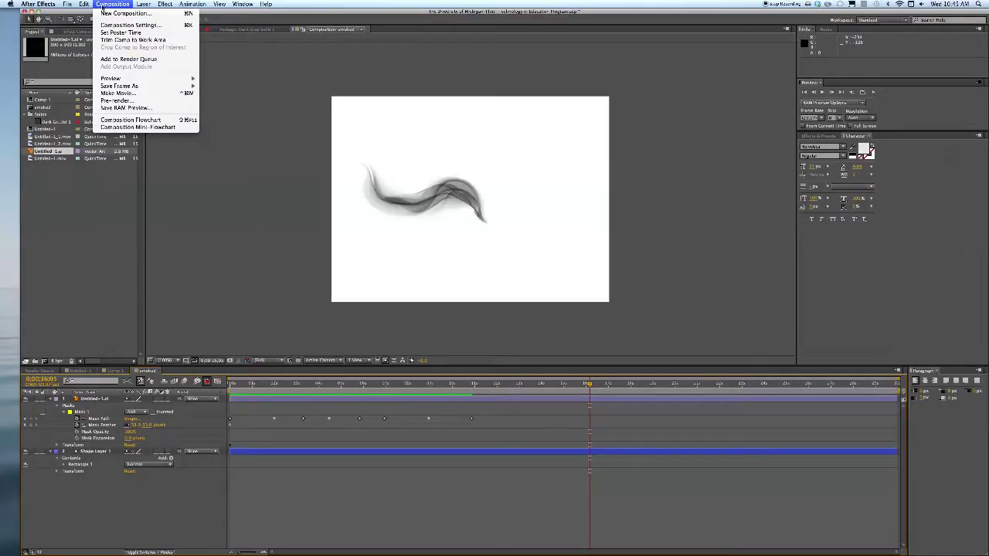
click(112, 59)
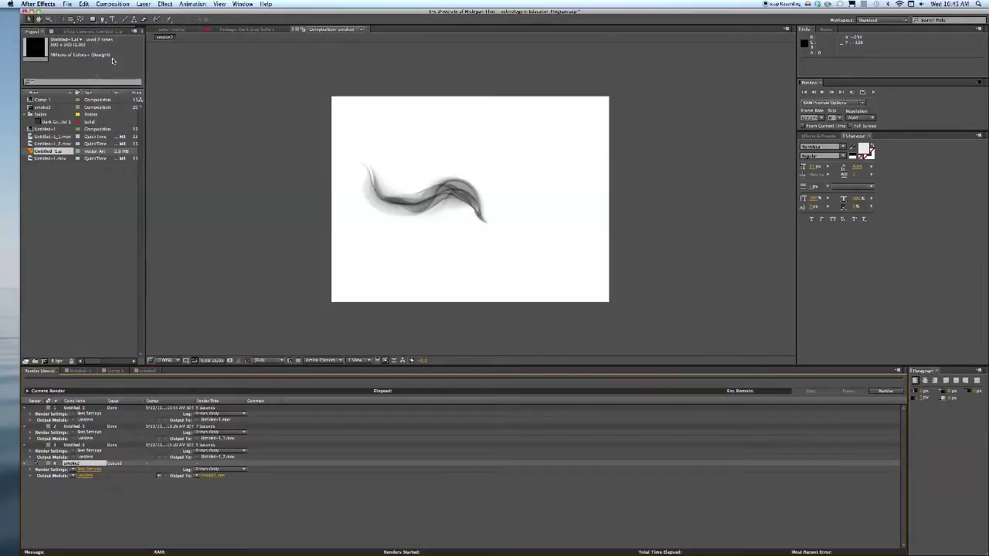
click(24, 445)
click(25, 427)
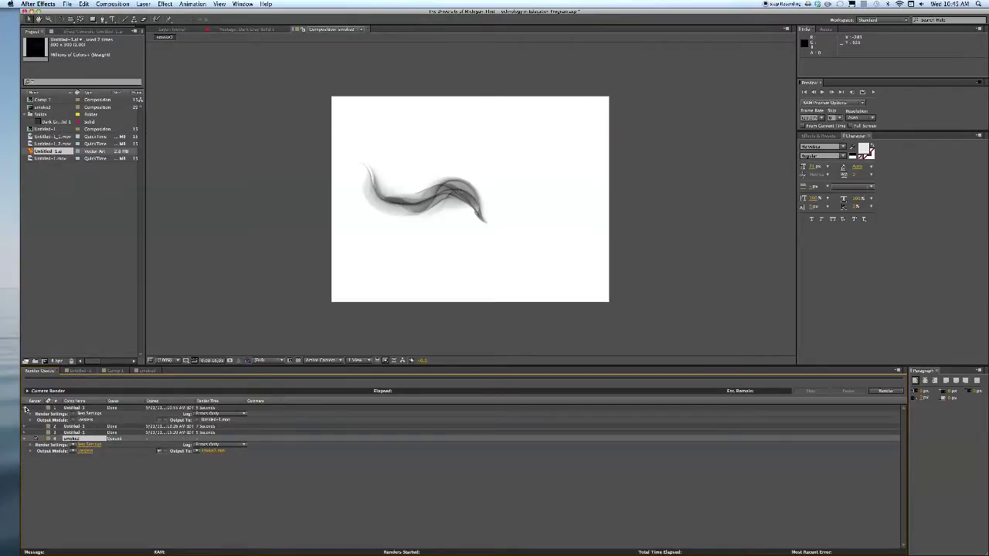
click(26, 408)
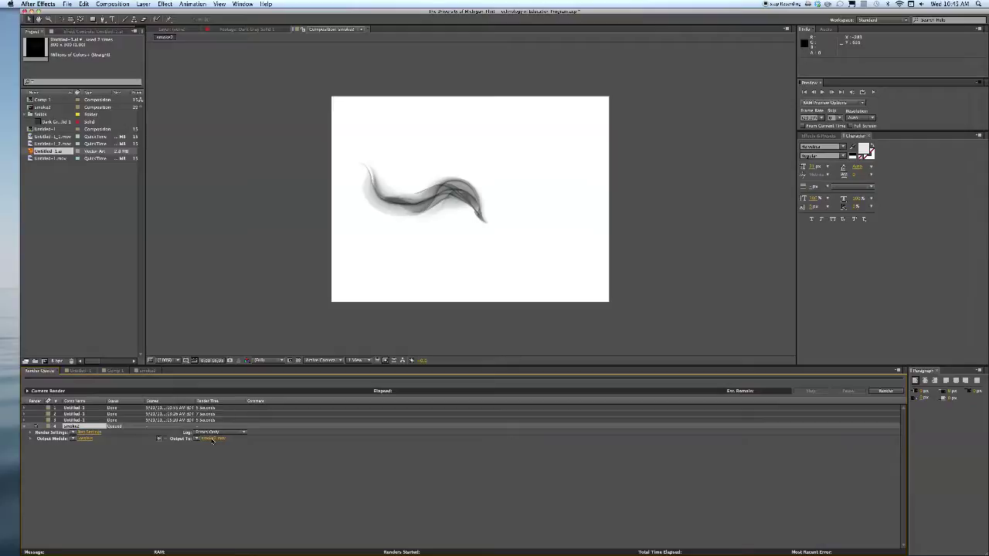
- Set the smoke2 output to a QuickTime movie named smoke2 on the Desktop and render it
click(212, 440)
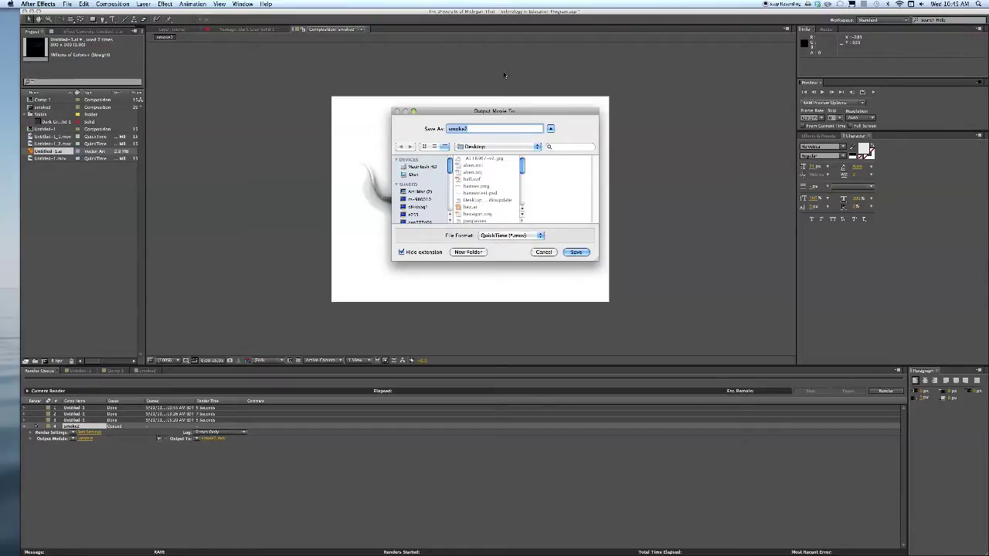
scroll(510, 184, down, 2)
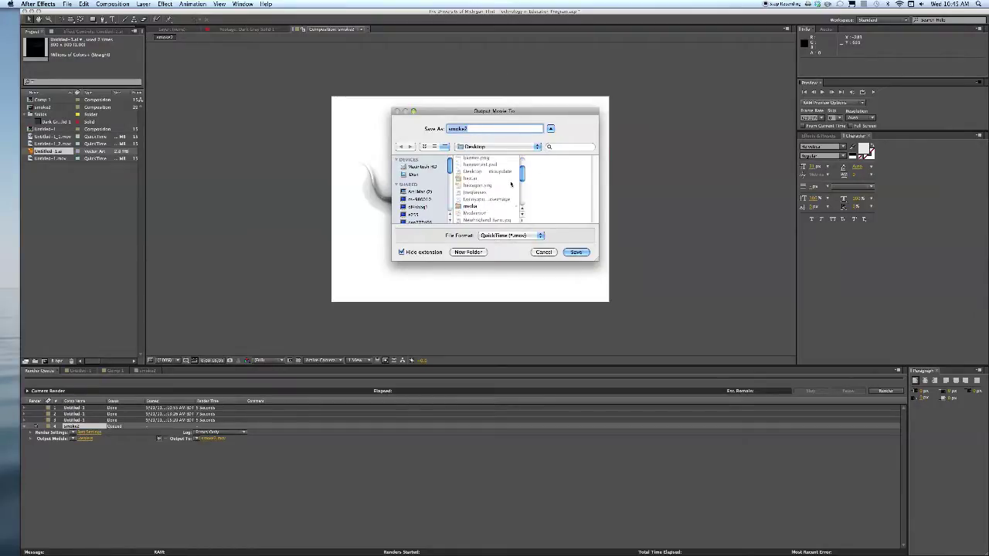
scroll(511, 184, down, 2)
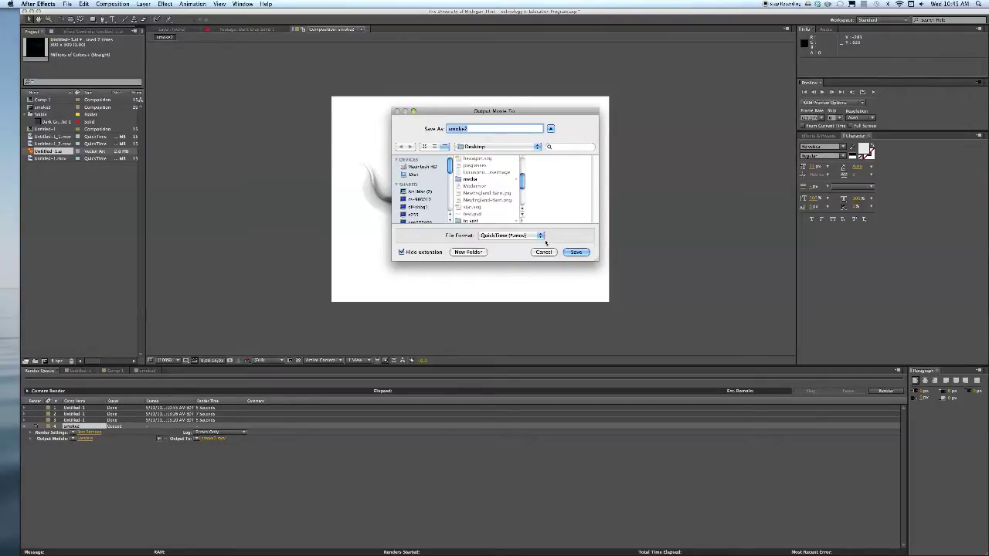
drag(523, 185, 522, 198)
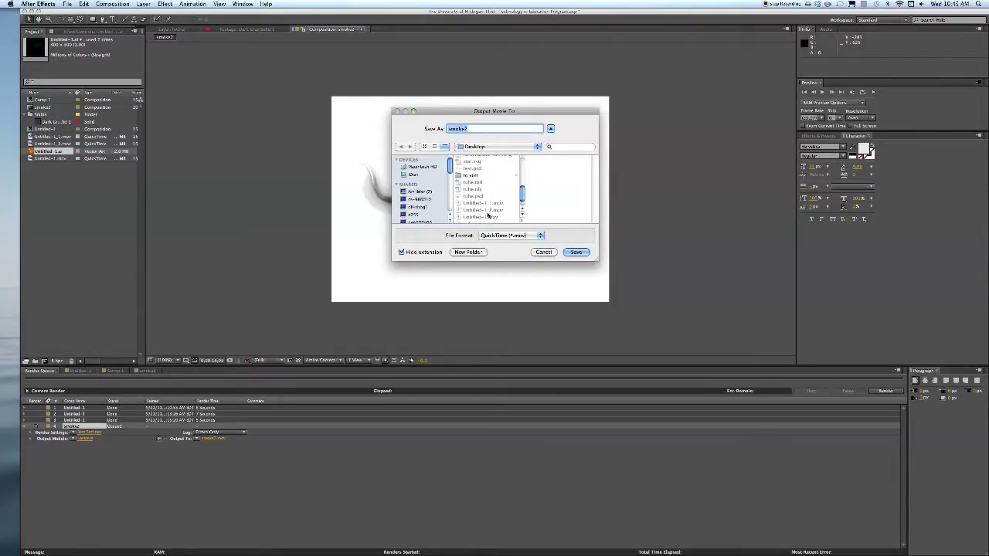
click(579, 253)
click(577, 253)
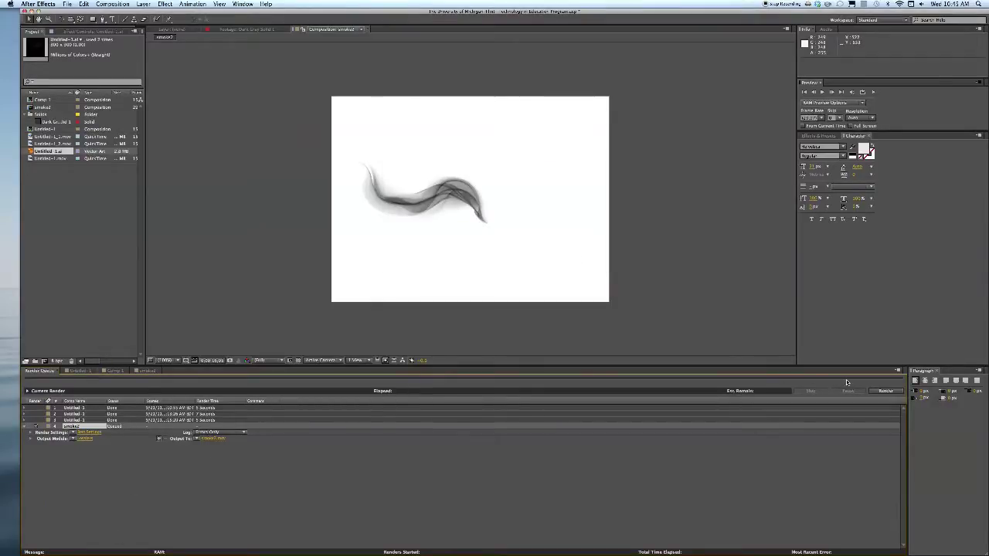
click(900, 391)
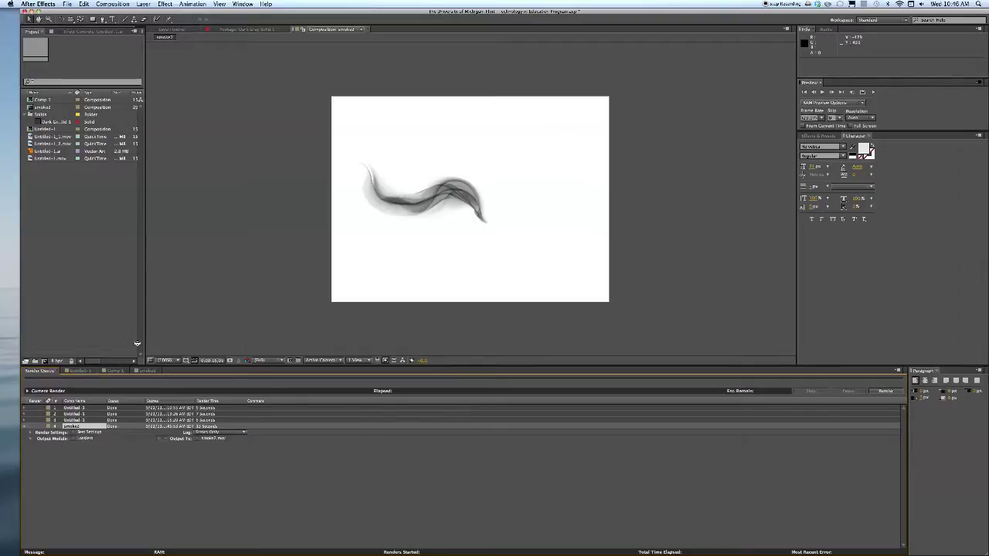
- Import the rendered smoke2.mov from the Desktop into the project as footage
click(67, 4)
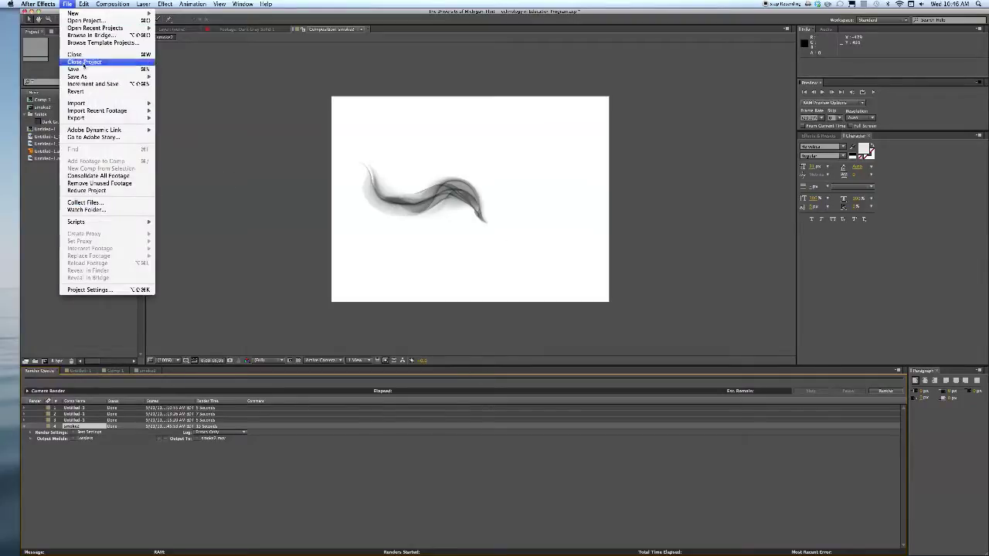
mouse_move(101, 103)
click(164, 106)
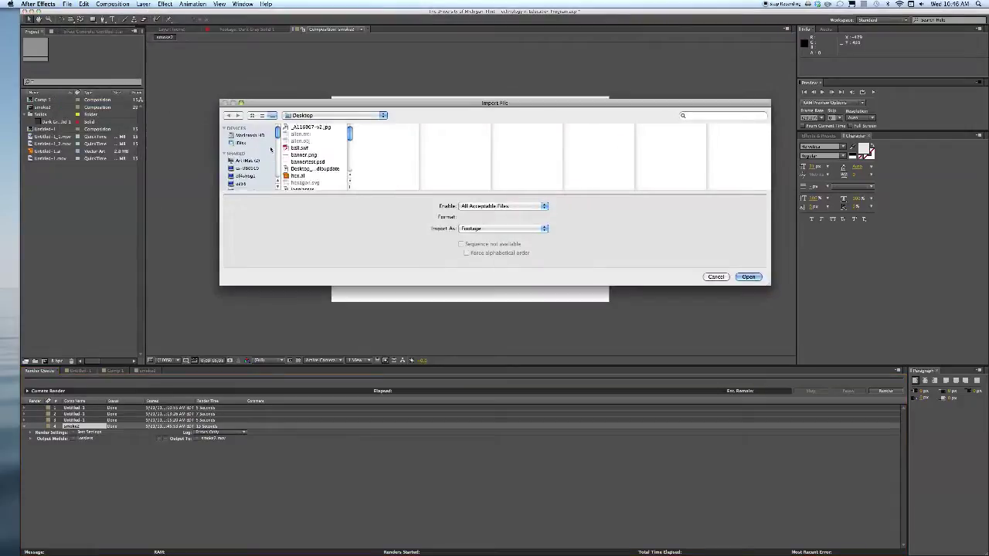
scroll(310, 183, down, 3)
click(309, 170)
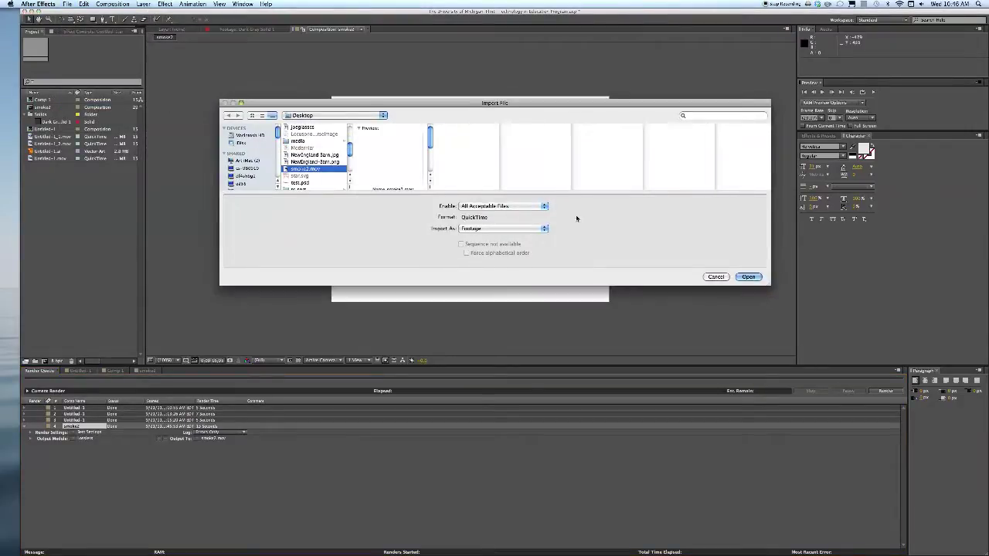
click(751, 278)
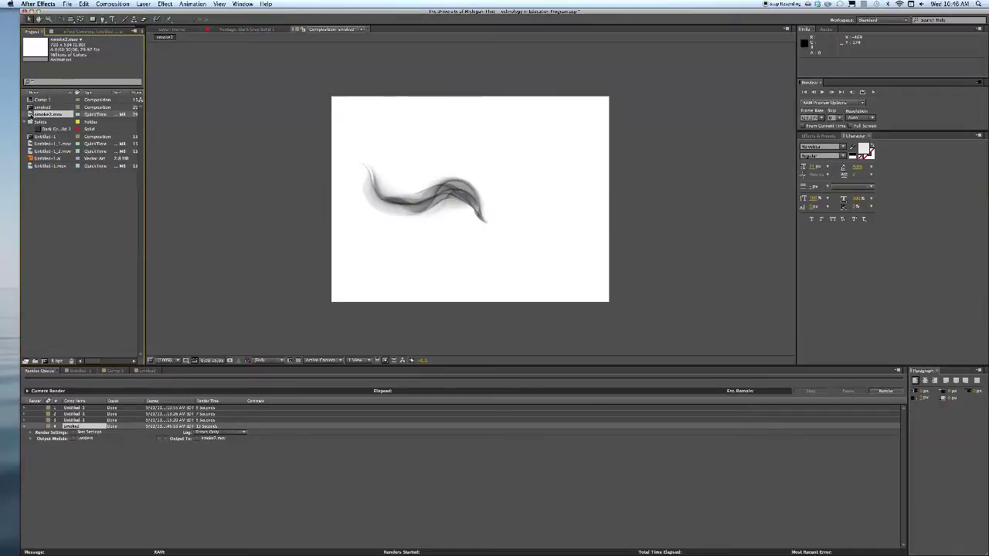
- Place smoke2.mov in the smoke2 composition, shrink it to about 59% width, and position it beside the original smoke's right end
drag(33, 114, 553, 141)
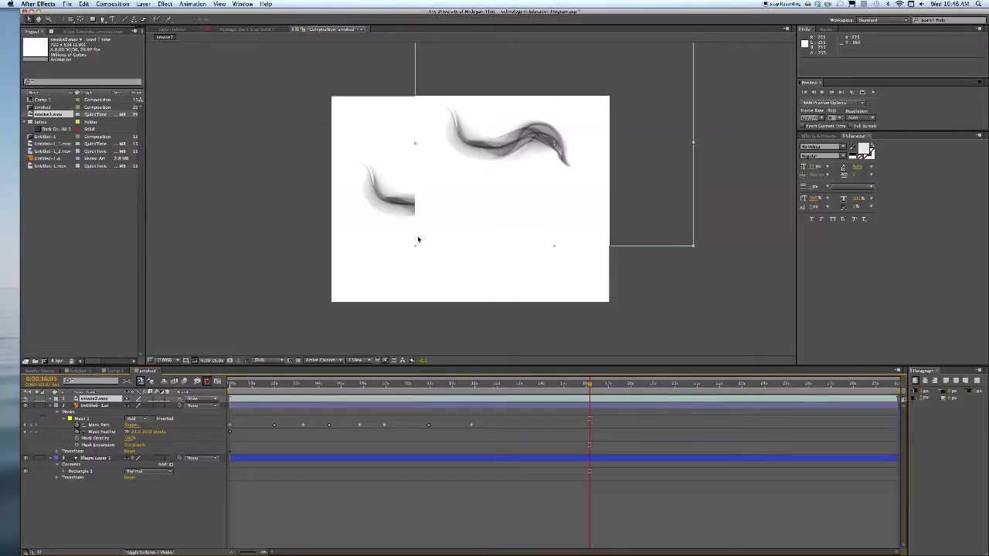
drag(415, 249, 473, 211)
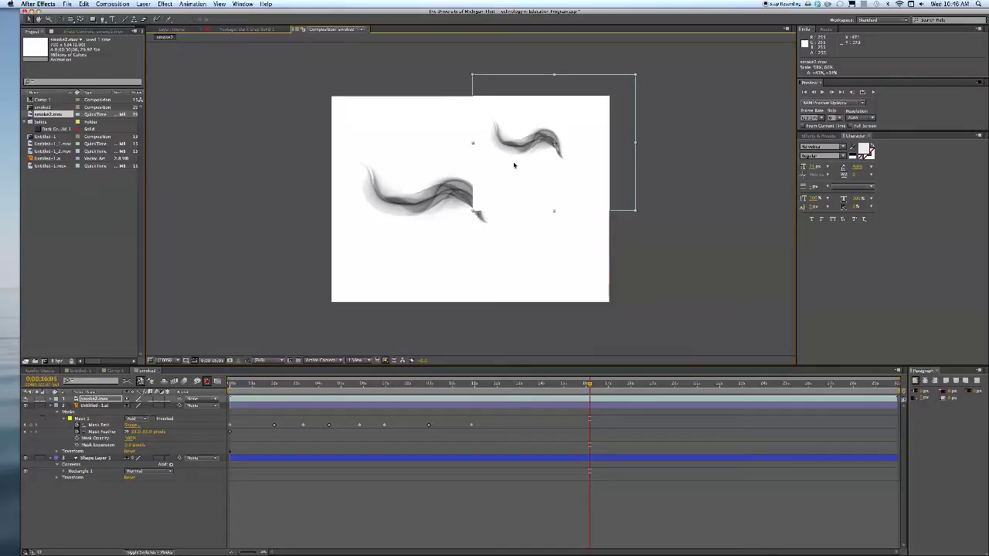
drag(514, 163, 520, 190)
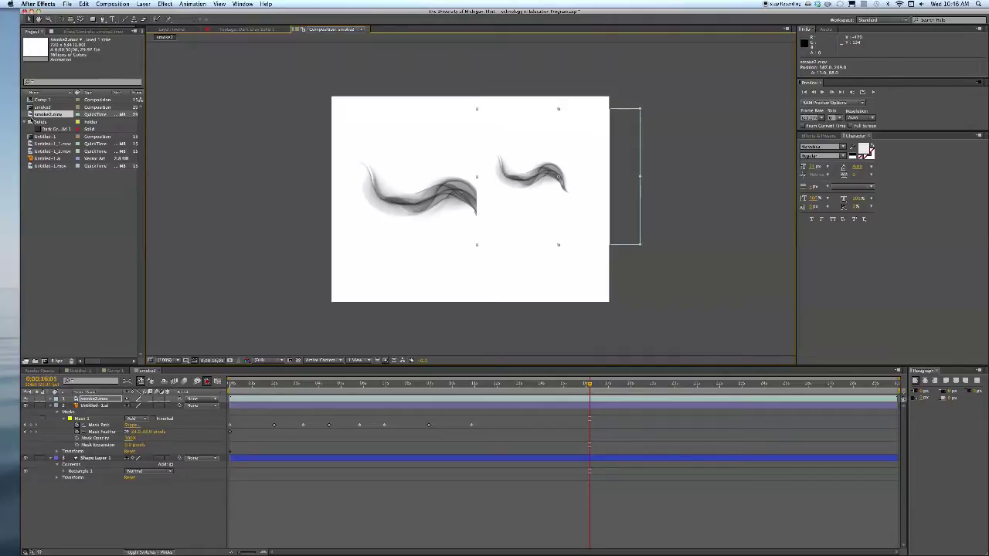
- Add a second smoke2.mov at the canvas's lower left and rotate it about 36° counter-clockwise
drag(31, 116, 374, 287)
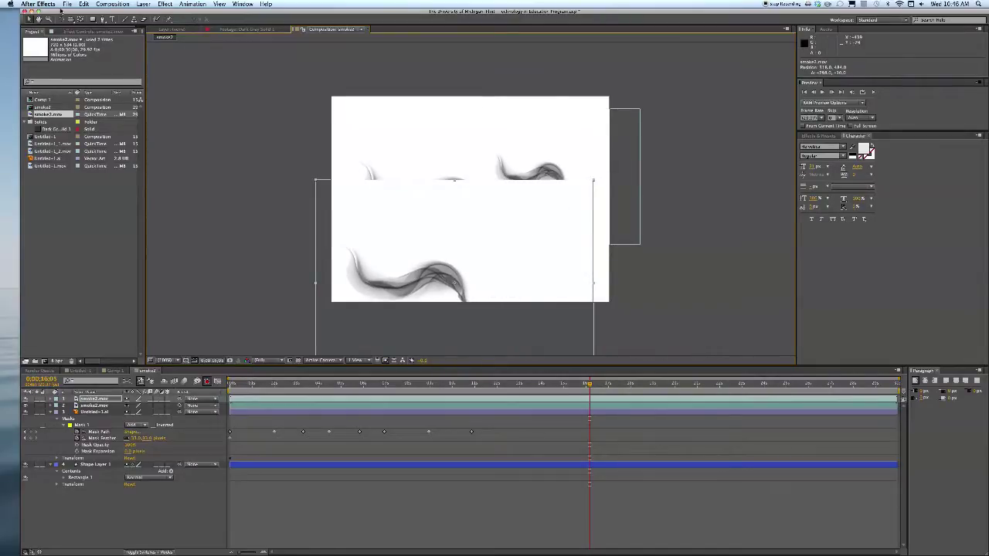
click(62, 18)
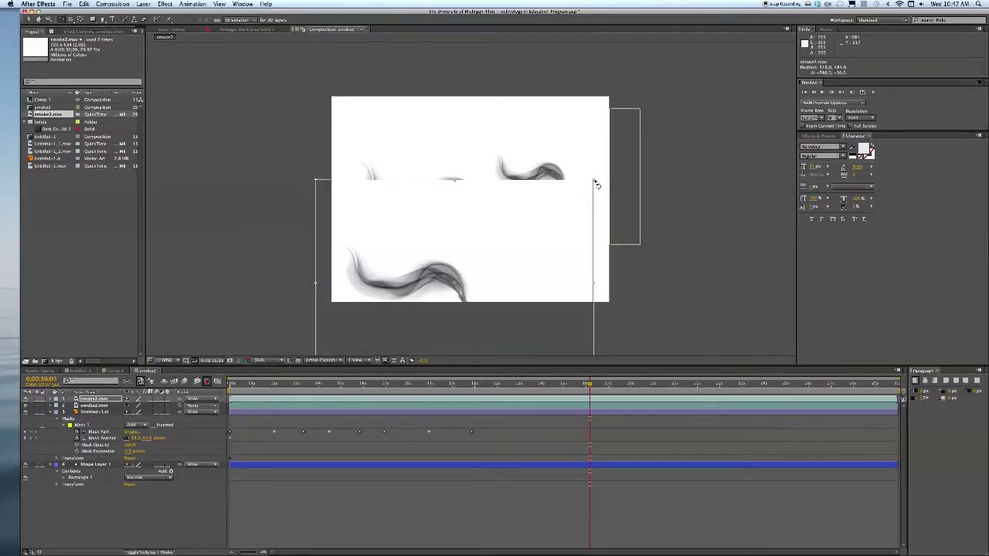
drag(595, 183, 429, 153)
drag(424, 281, 428, 216)
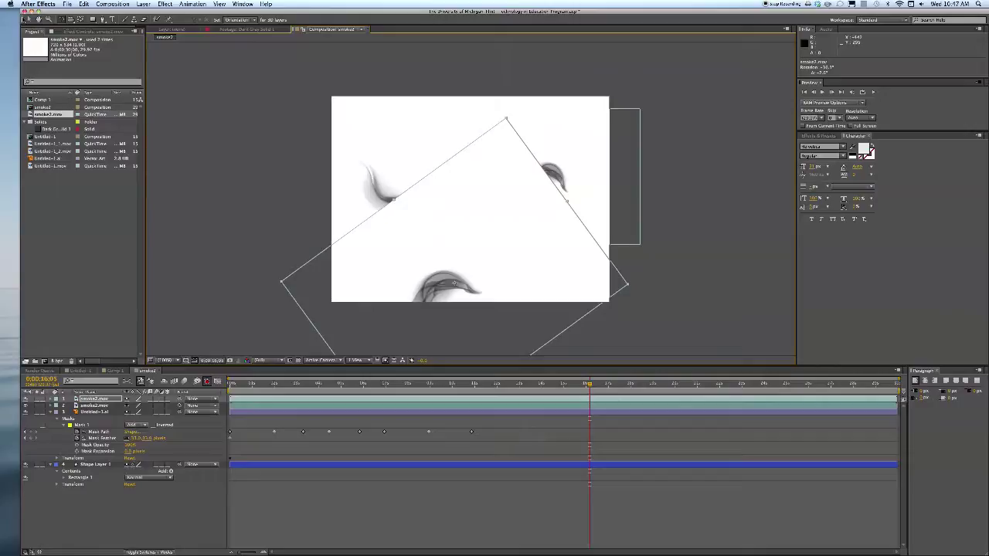
- Move the rotated smoke2.mov copy completely off the canvas, beyond its upper-left corner
key(v)
drag(363, 193, 338, 238)
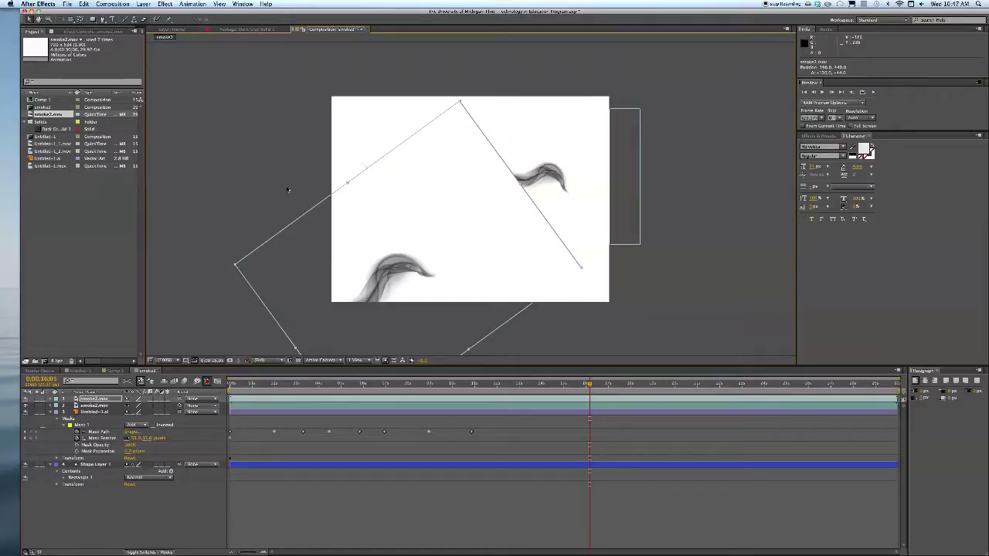
click(627, 286)
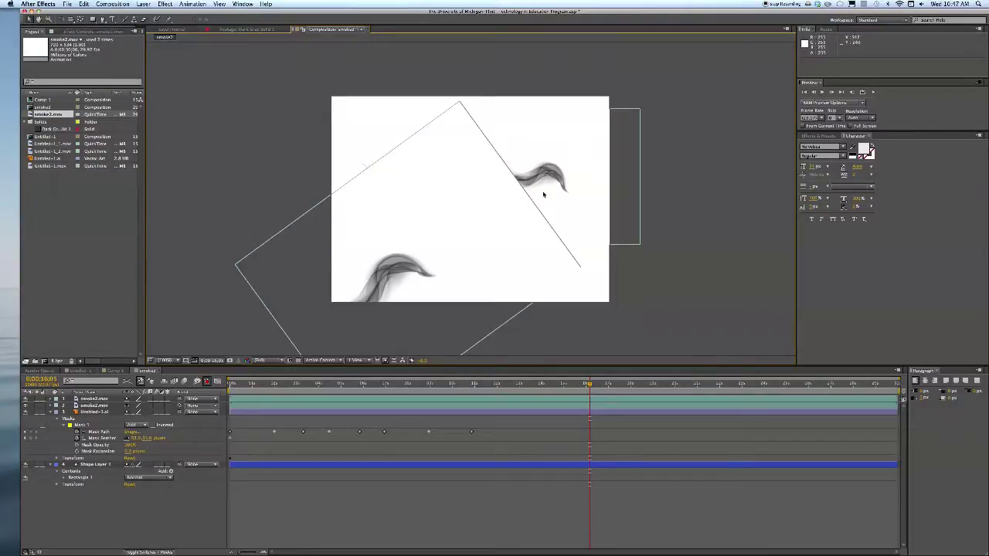
drag(436, 230, 167, 101)
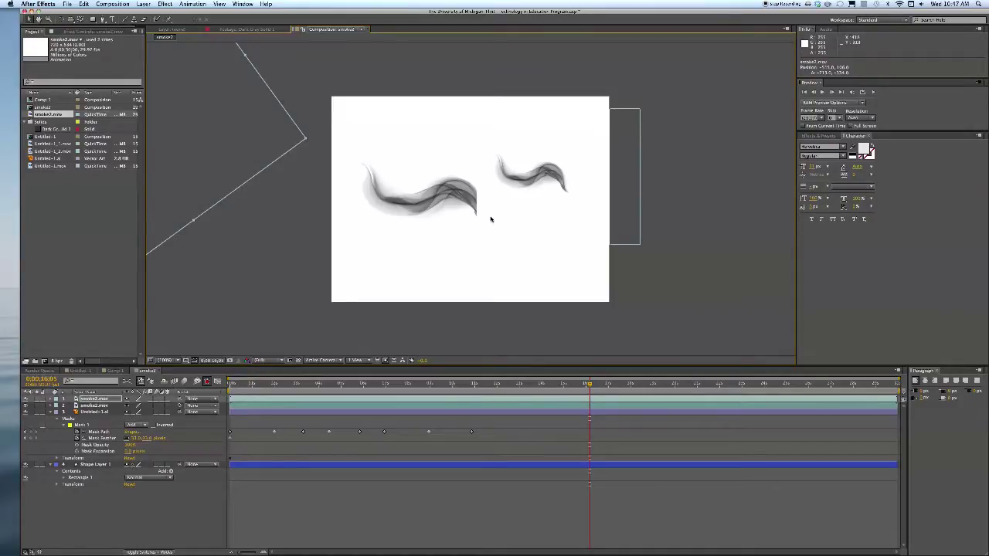
- Apply the Color Key effect to the smaller smoke2.mov layer
click(532, 190)
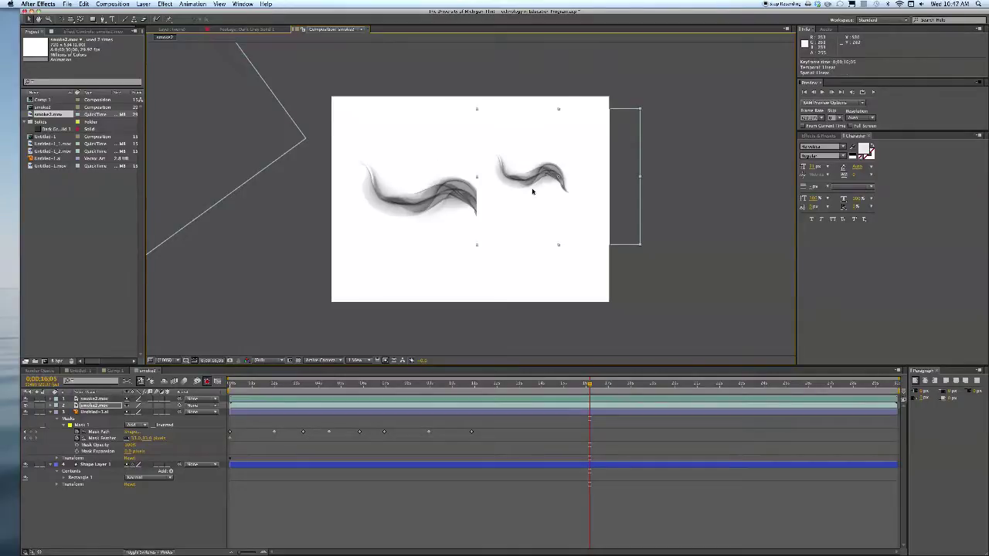
click(165, 4)
mouse_move(184, 101)
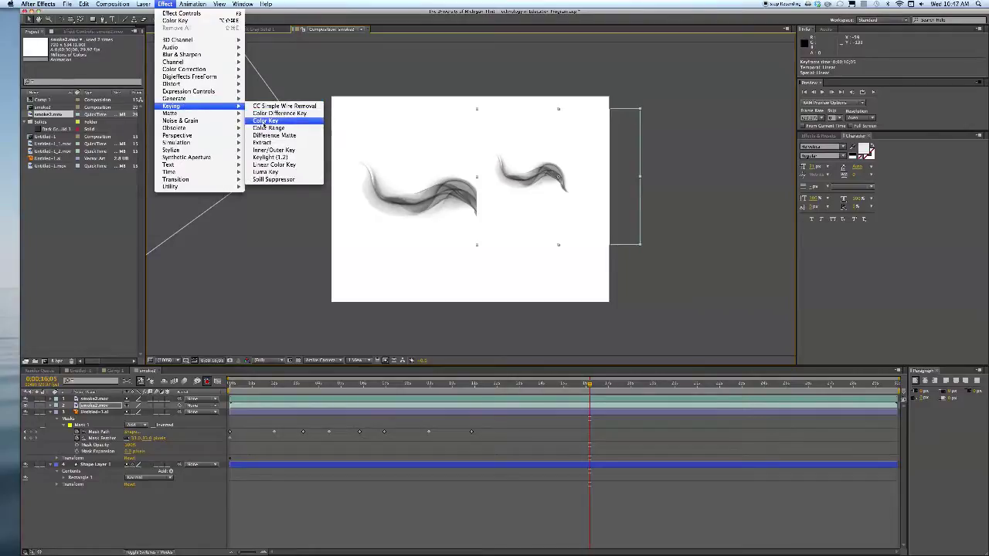
click(264, 121)
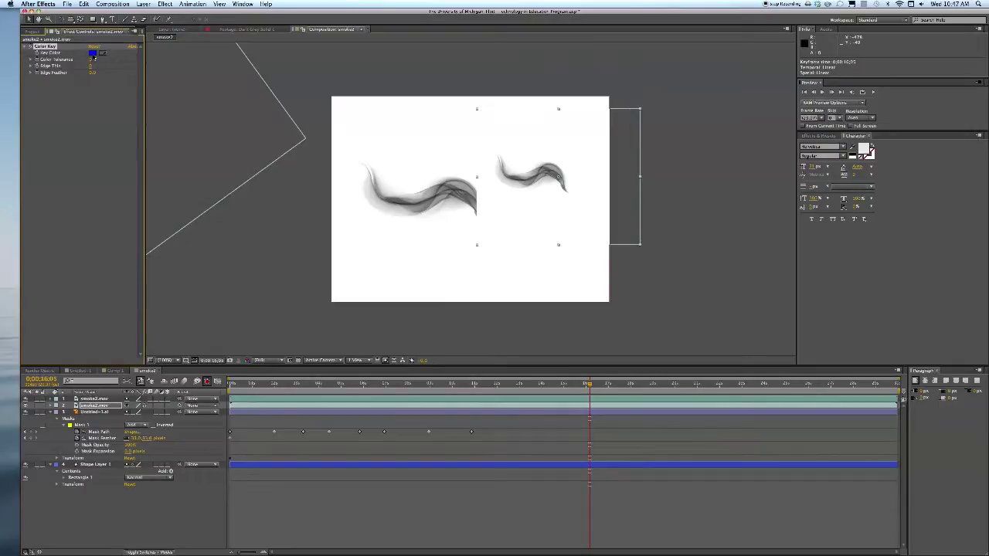
- Set the Color Key effect's key color to white (FFFFFF) on the smaller smoke2.mov layer
click(92, 54)
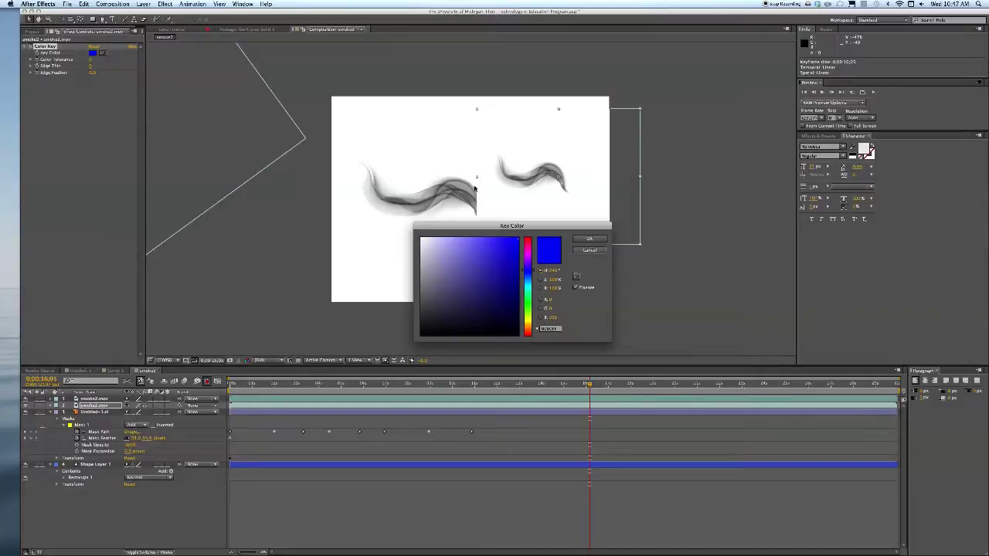
drag(461, 267, 407, 228)
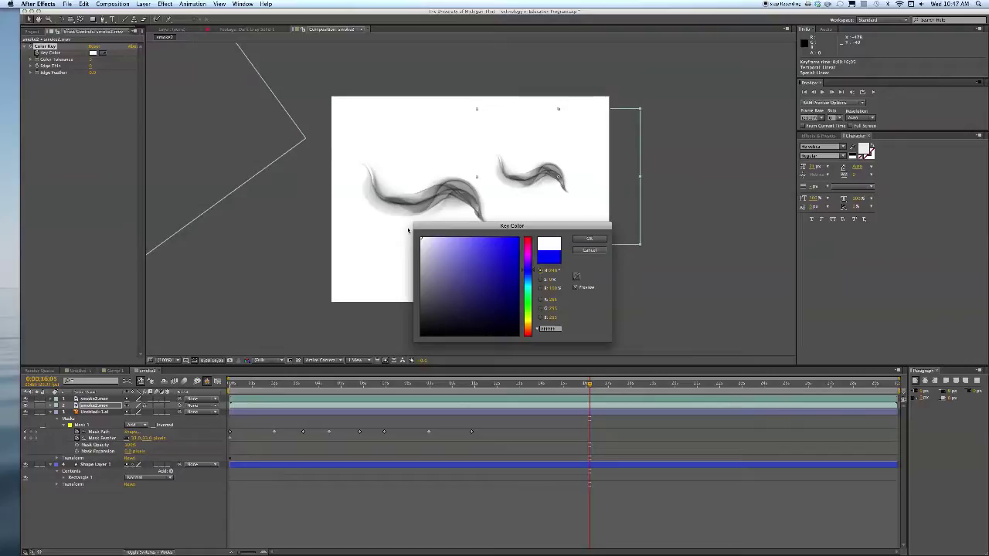
click(589, 239)
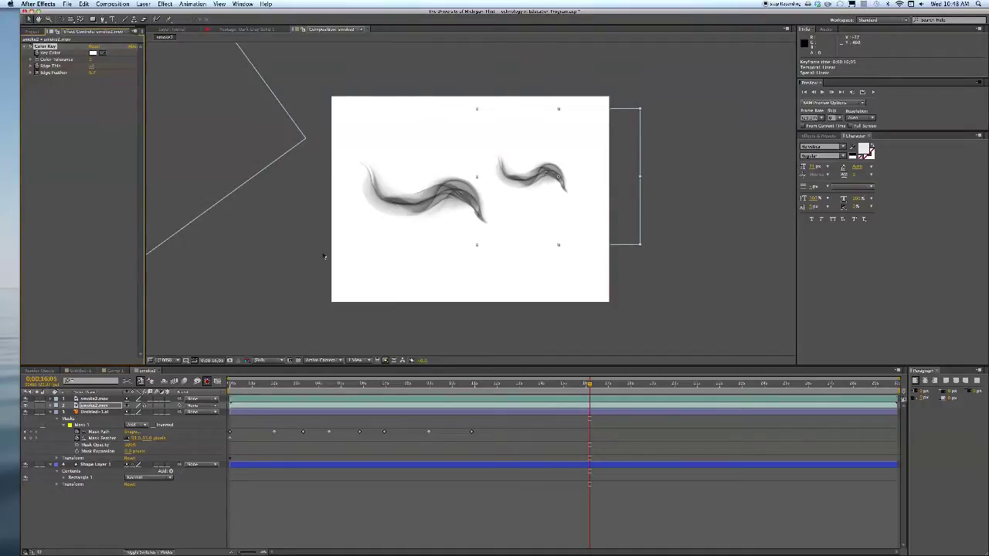
- Preview the smoke2 composition from its start to check both smoke animations together, and clear the layer selection
click(394, 268)
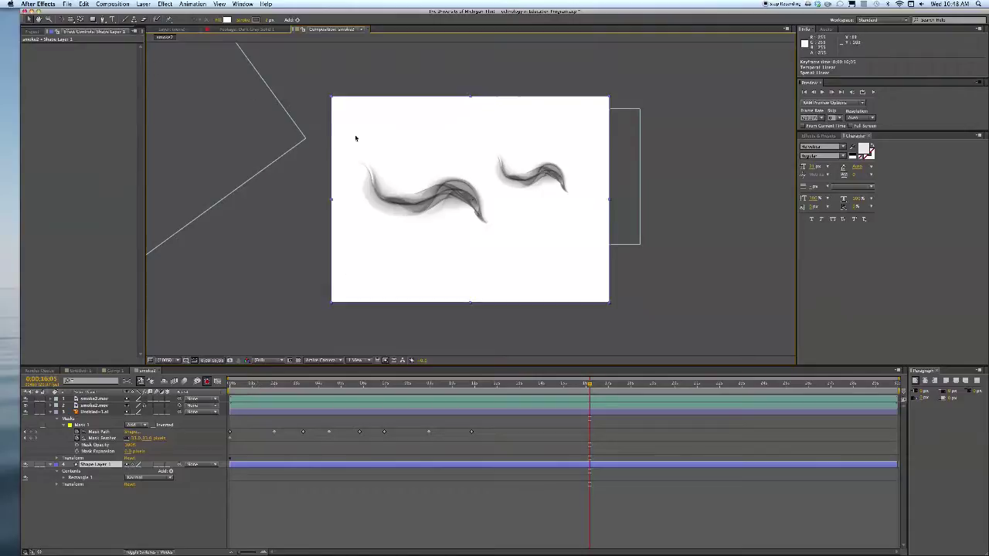
drag(445, 386, 230, 386)
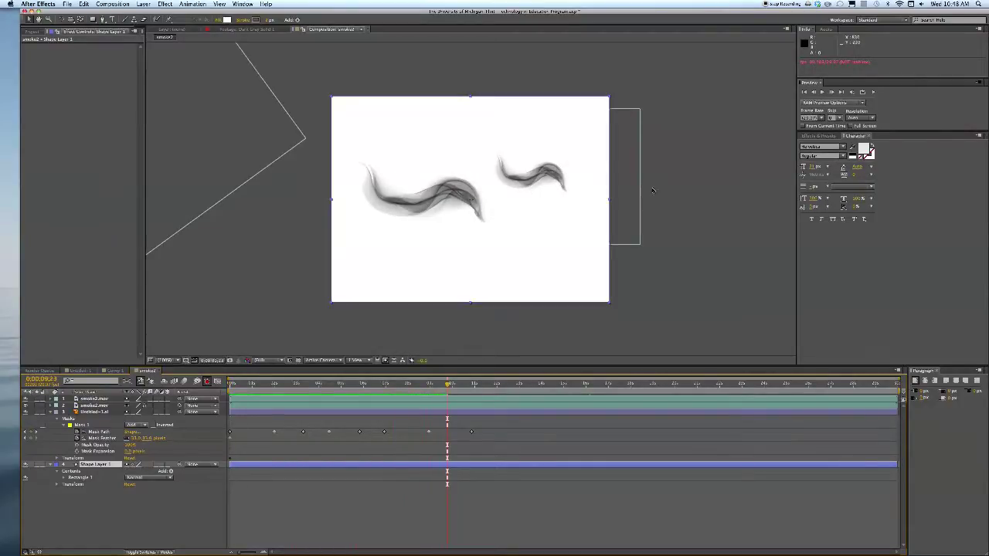
click(653, 190)
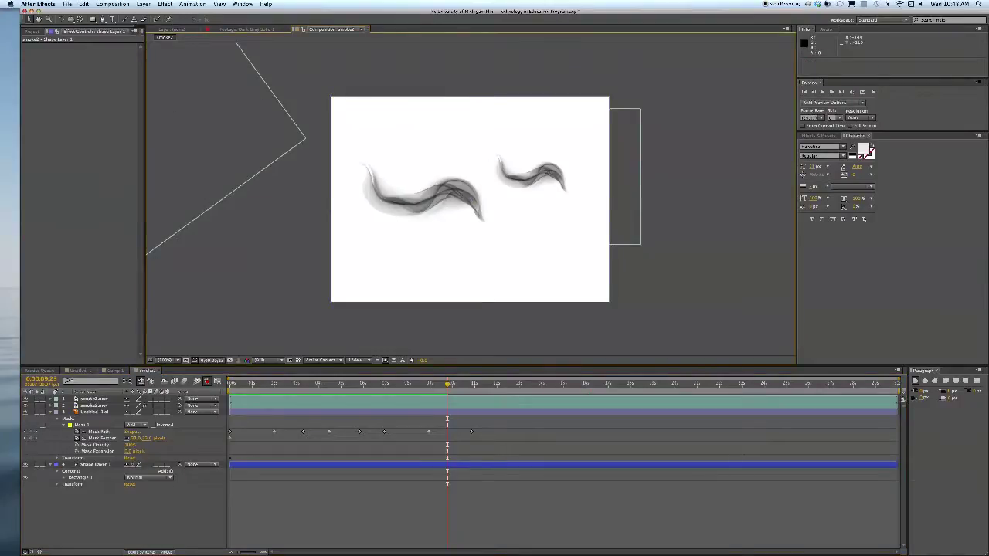